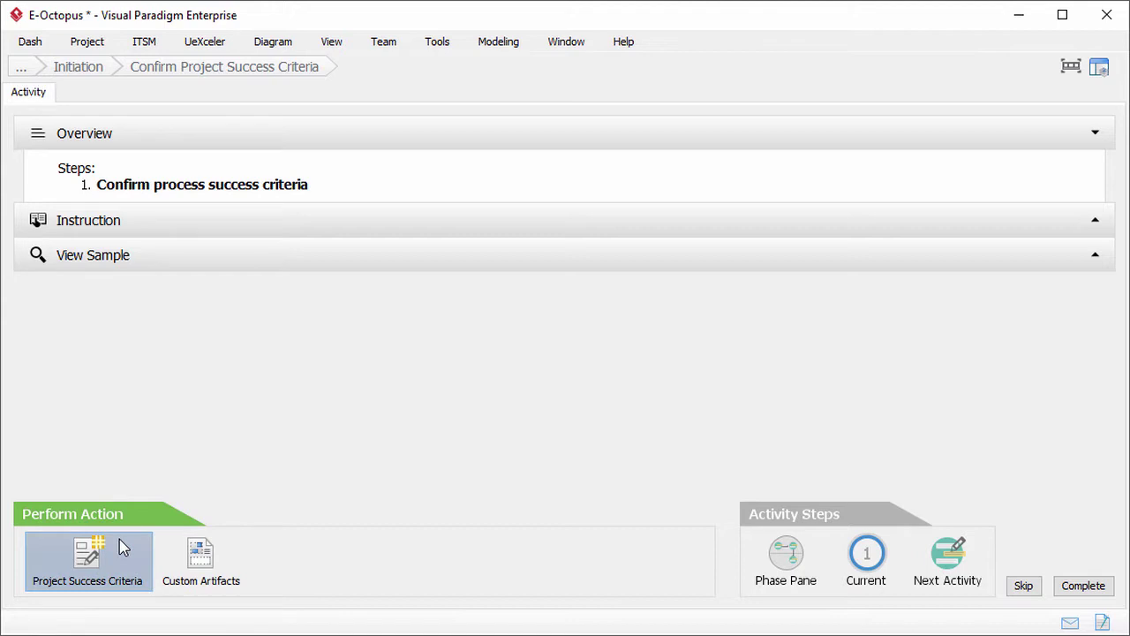
Step: Review the project success criteria, mark Confirm Project Success Criteria complete, and advance to the next activity
left_click(121, 546)
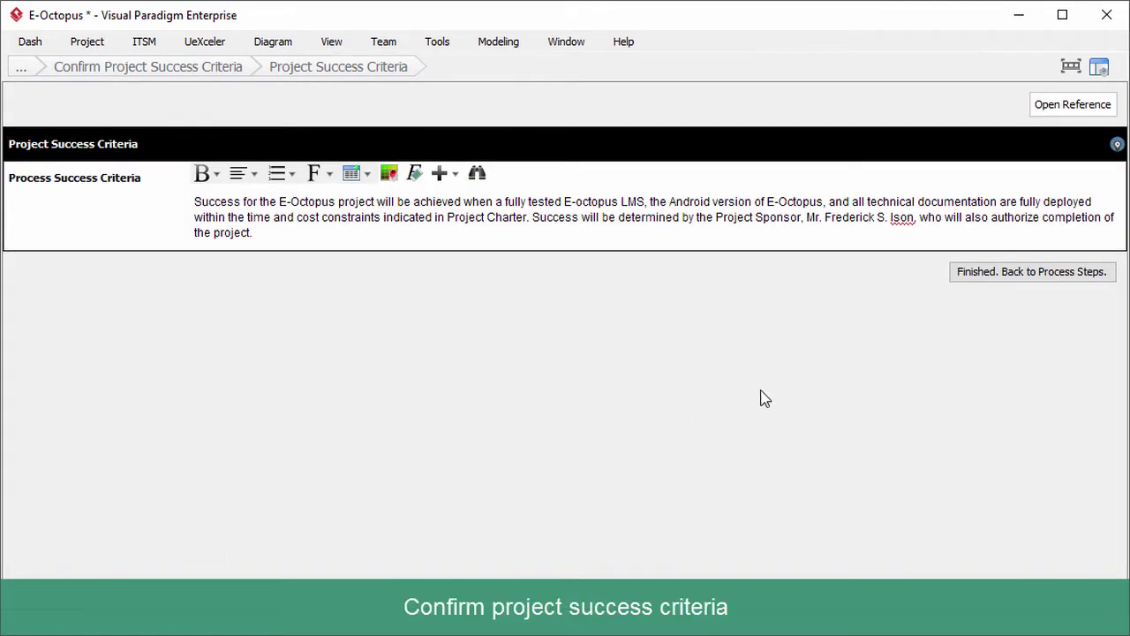
left_click(1002, 281)
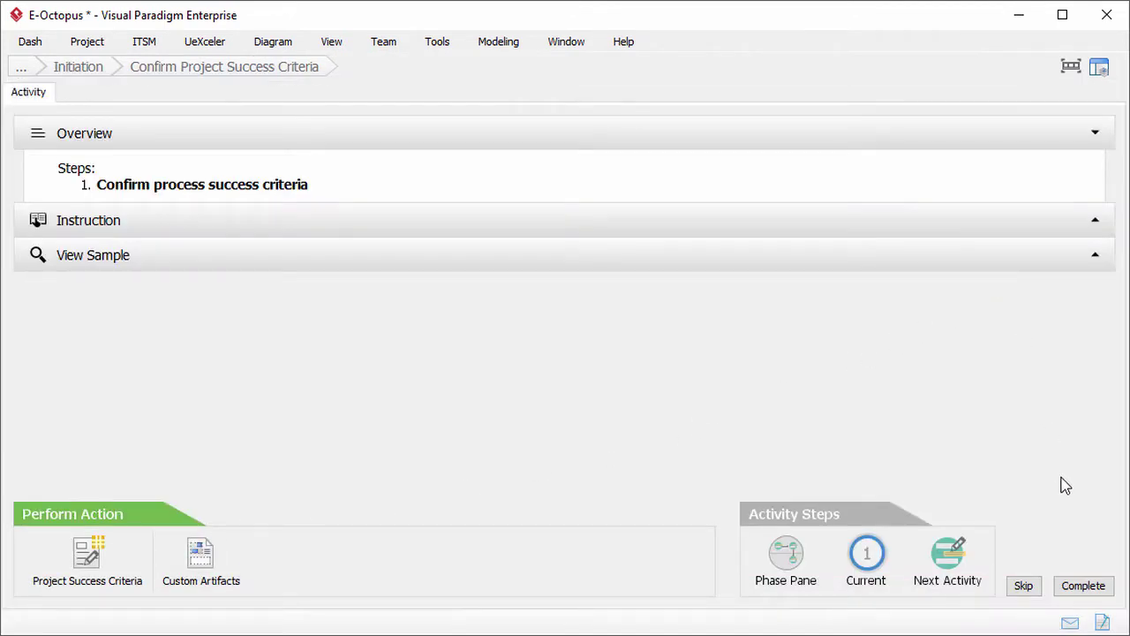
left_click(1081, 586)
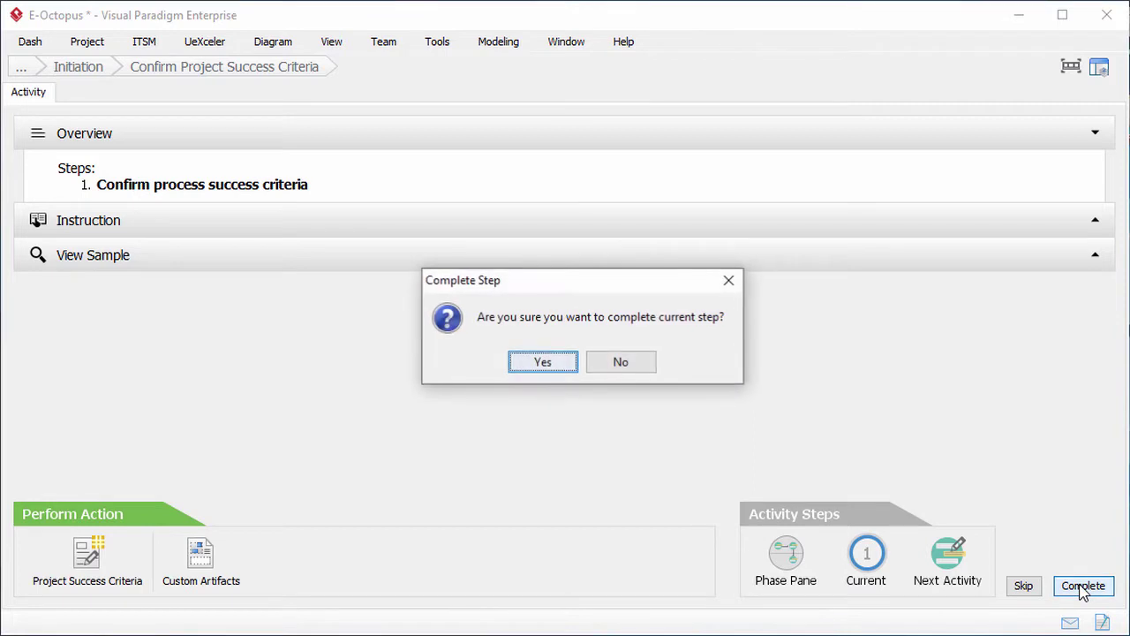
left_click(559, 369)
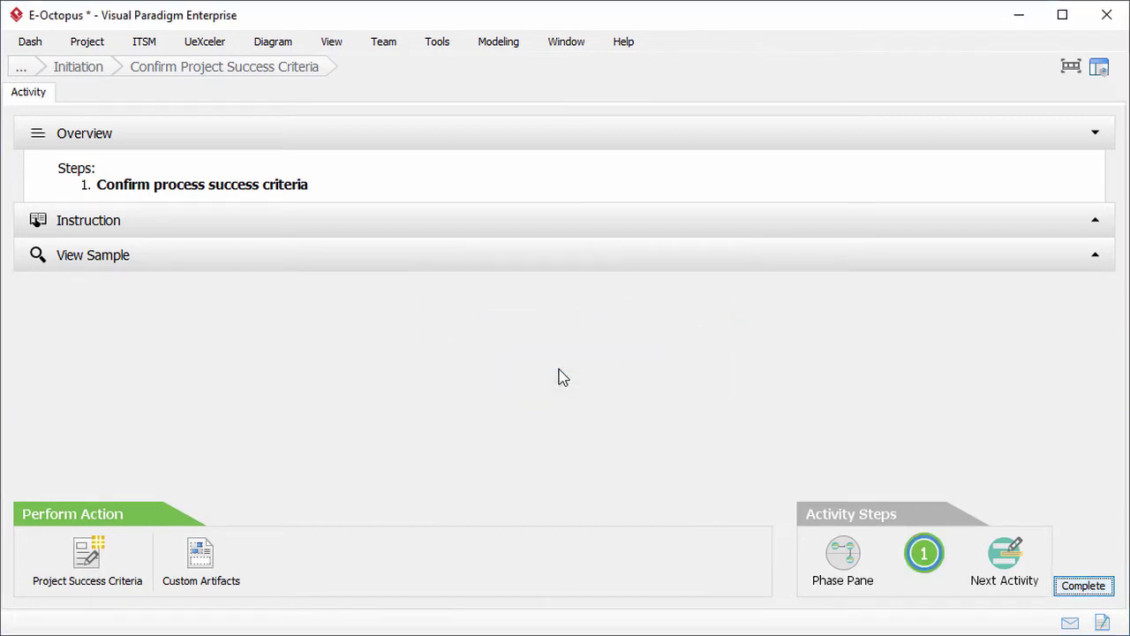
left_click(1000, 558)
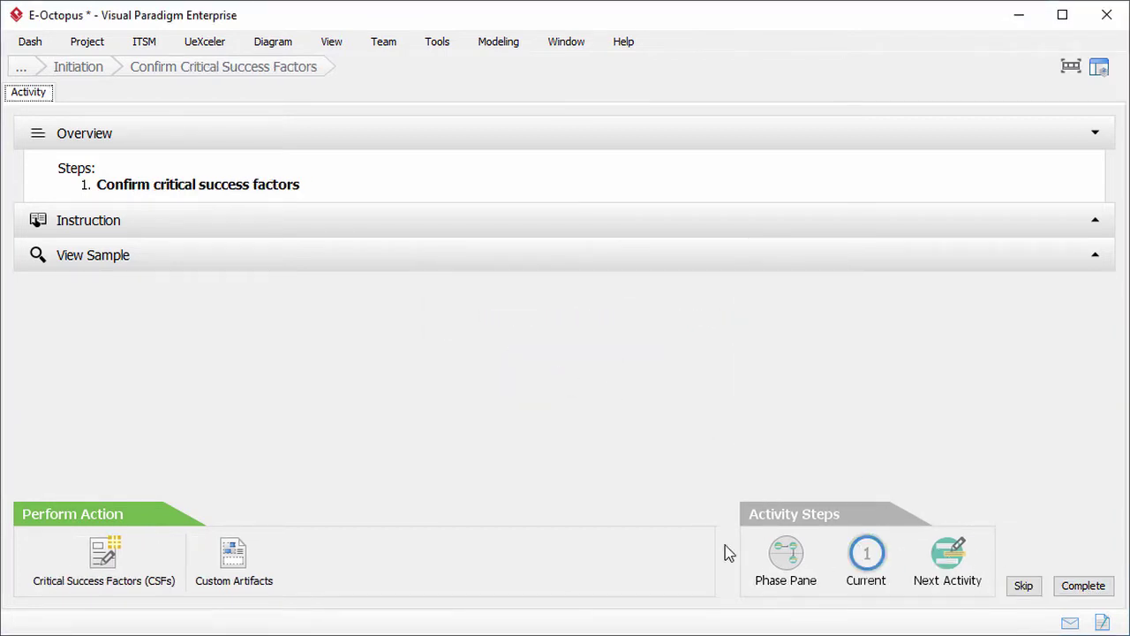
Step: Review the critical success factors, complete that step, and return to the Initiation diagram
left_click(146, 554)
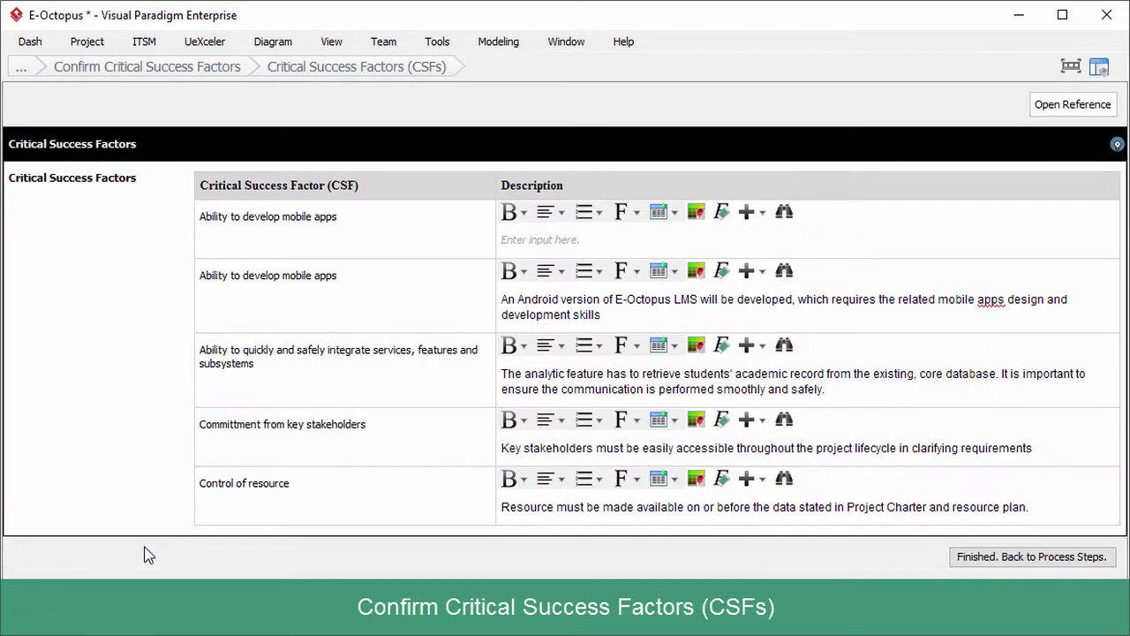
left_click(1059, 556)
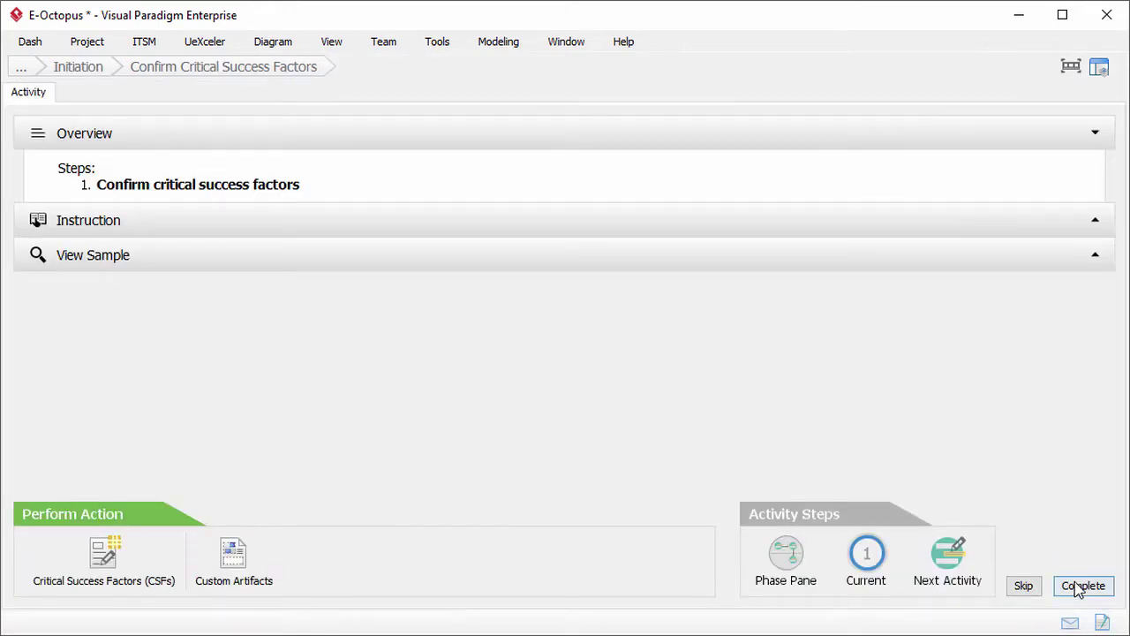
left_click(1079, 585)
left_click(572, 365)
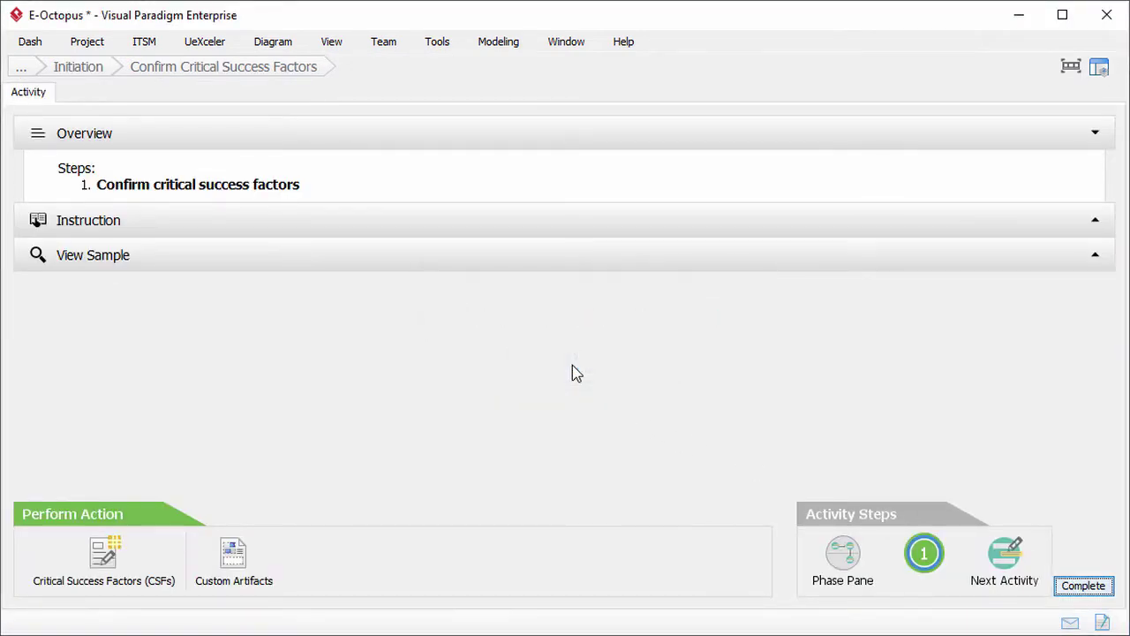
left_click(98, 79)
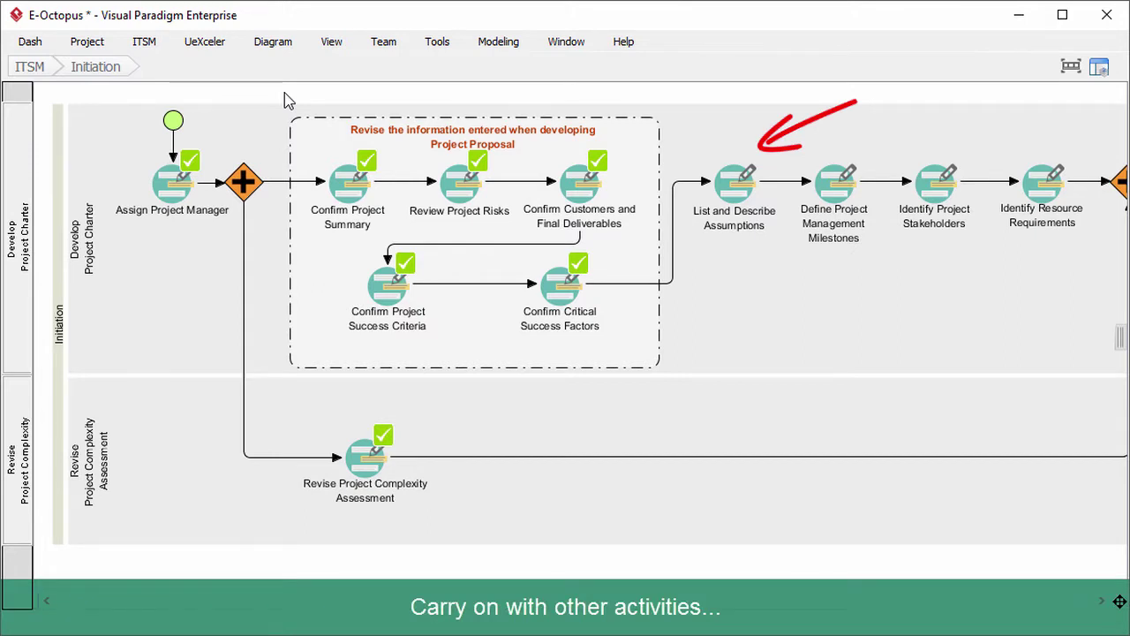
Step: Enter three assumptions: full sponsor and stakeholder support, stakeholders know the purpose, and additional sponsor provision
left_click(732, 185)
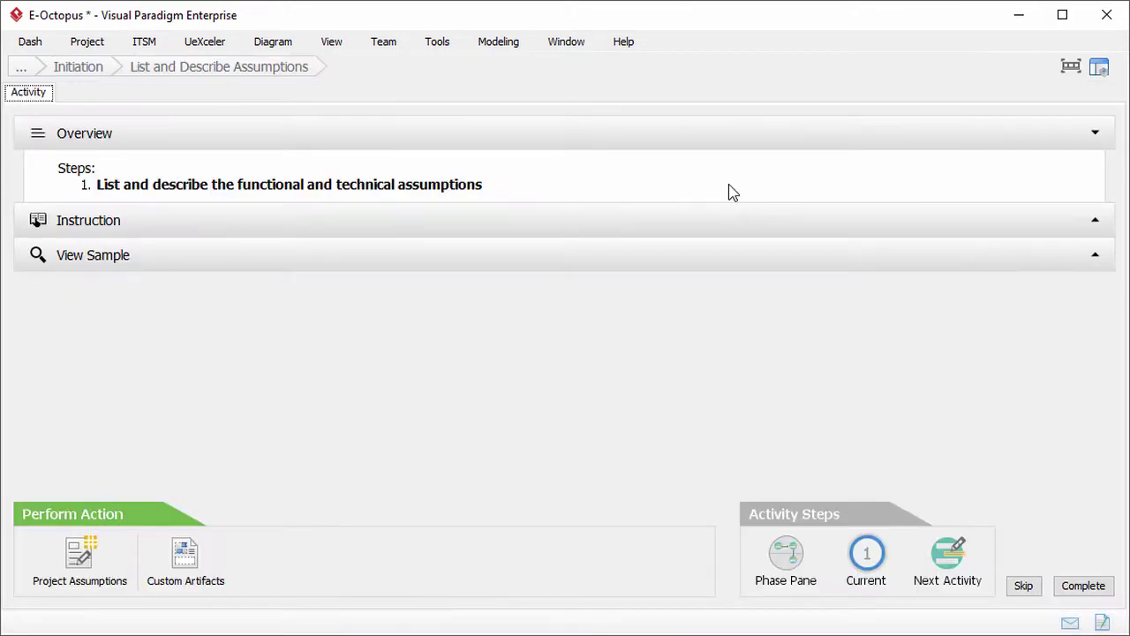
left_click(572, 220)
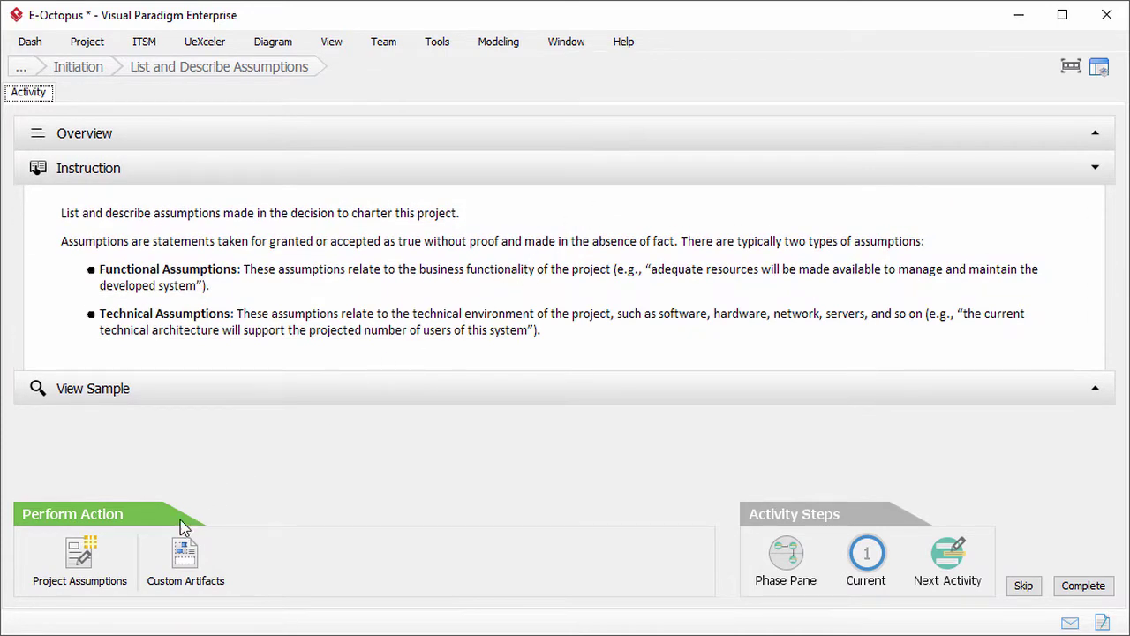
left_click(120, 560)
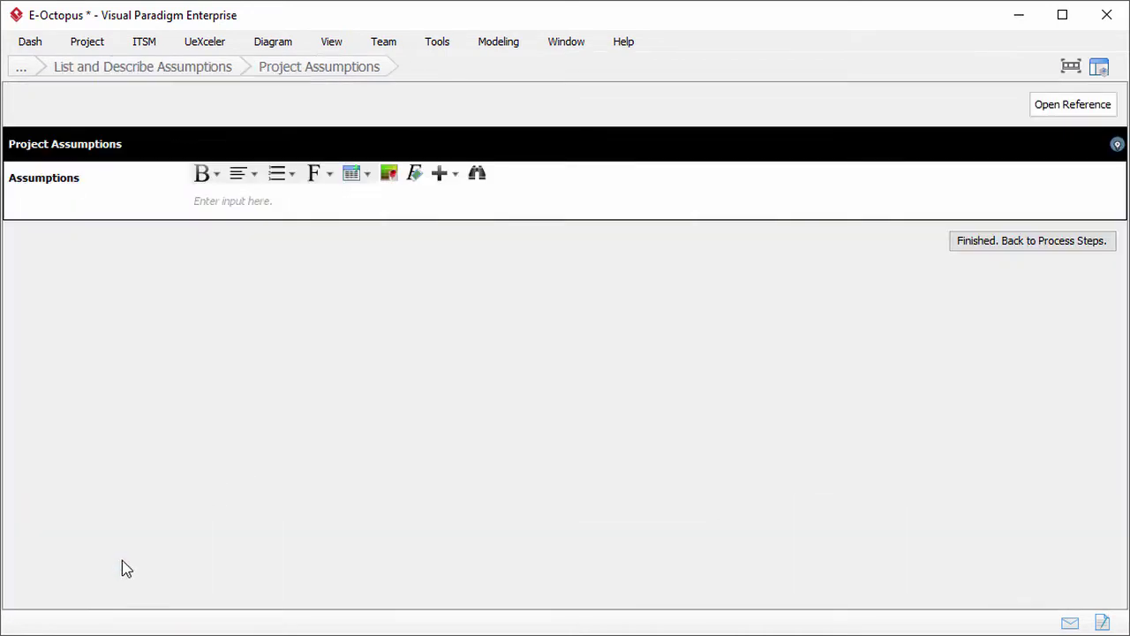
left_click(372, 214)
type("T")
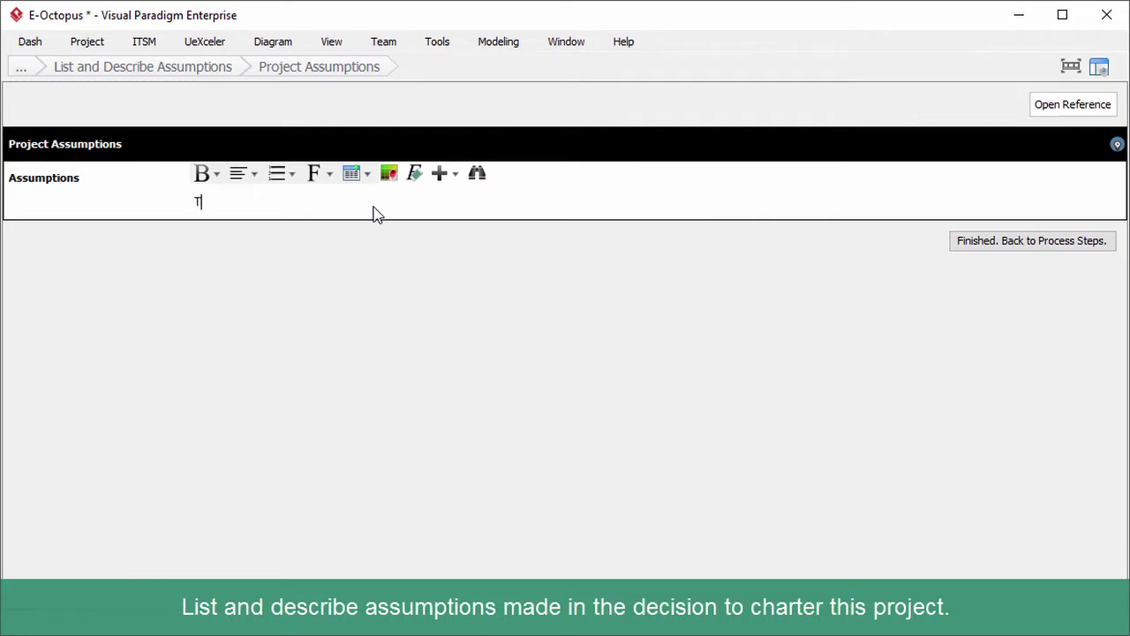
type("his project has the full support of the project sponsor and key ")
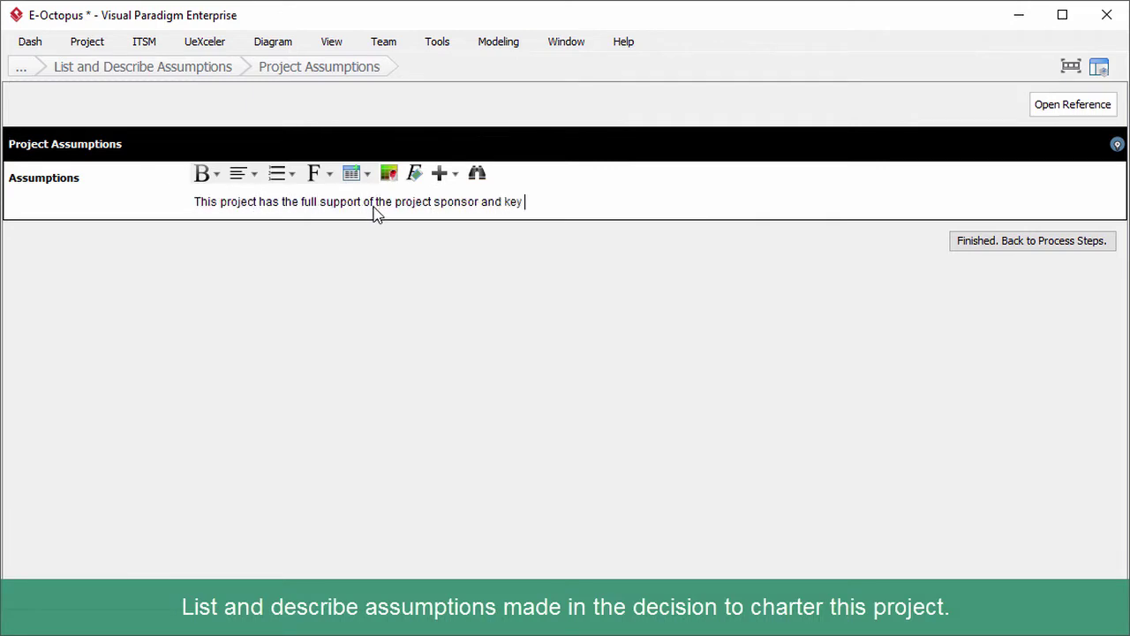
type("stakeholders")
key("Return")
type("The key stakeholders know the purpose of the pr")
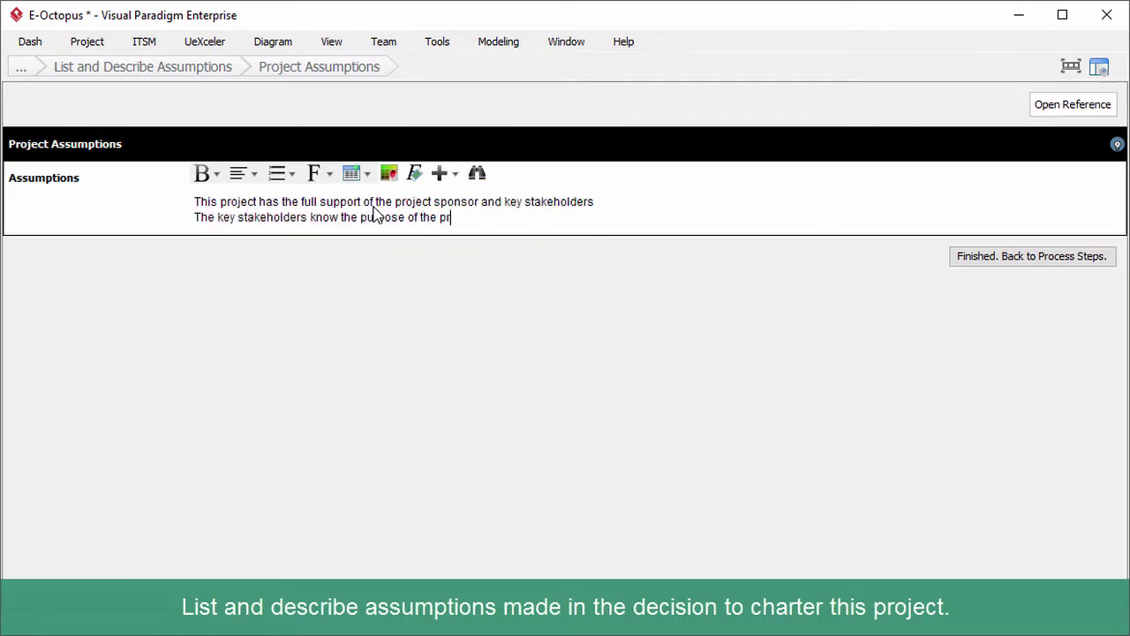
type("oject well")
key("Return")
type("The project sponsor will provide additional resources if necessary")
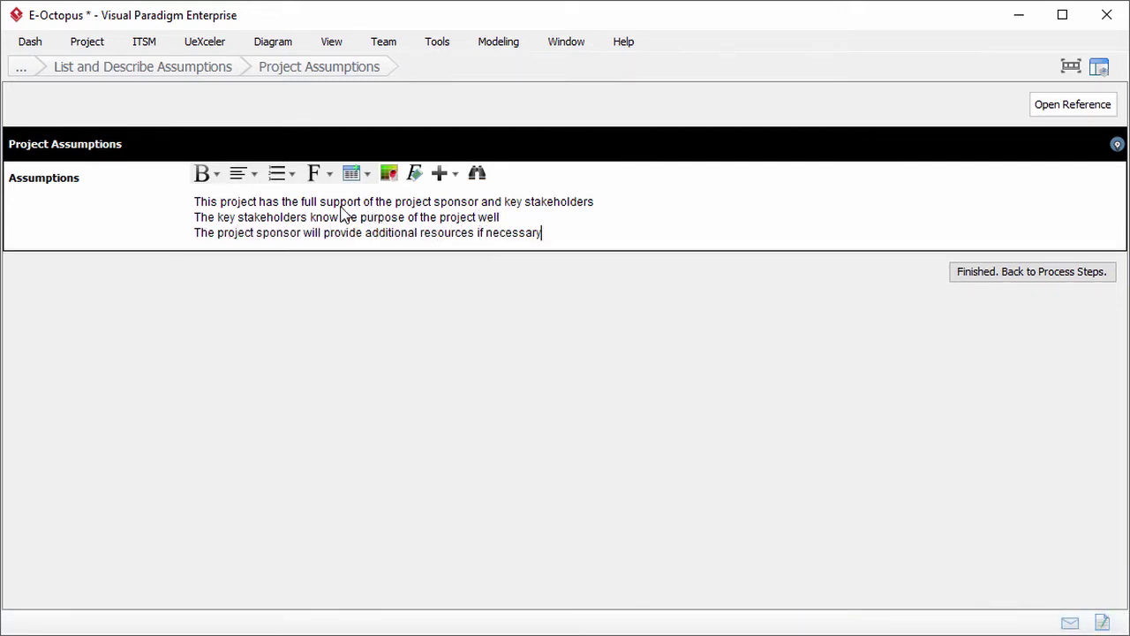
Step: Format the three assumption lines as an unordered bulleted list
left_click_drag(196, 203, 504, 230)
left_click(292, 174)
left_click(318, 222)
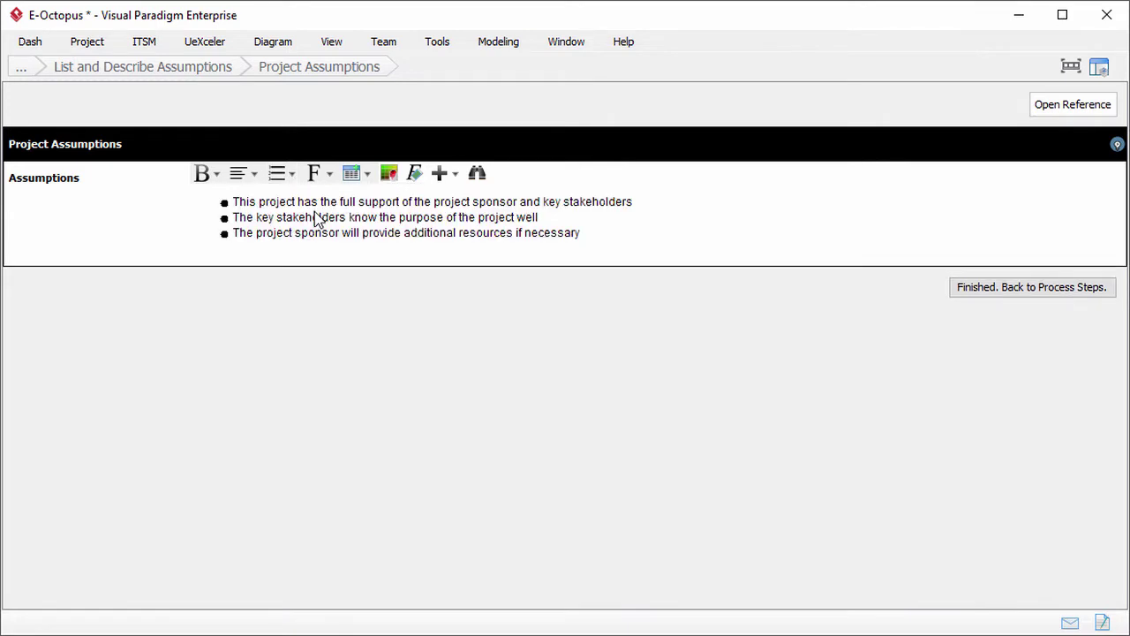
Step: Mark List and Describe Assumptions complete and advance to Define Project Management Milestones
left_click(1028, 287)
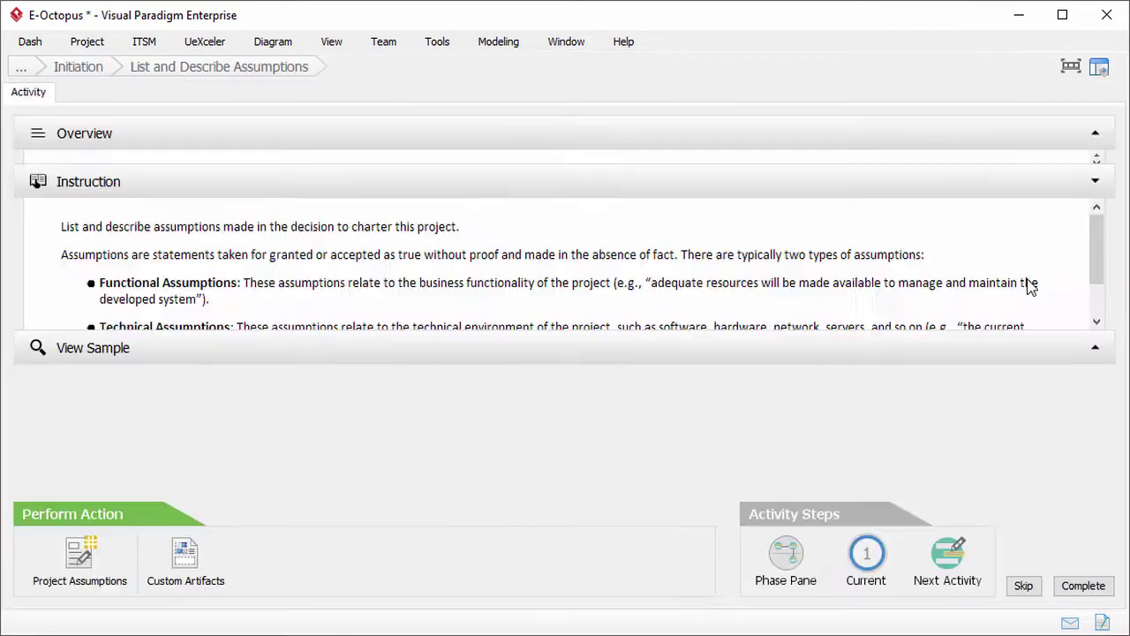
left_click(1082, 584)
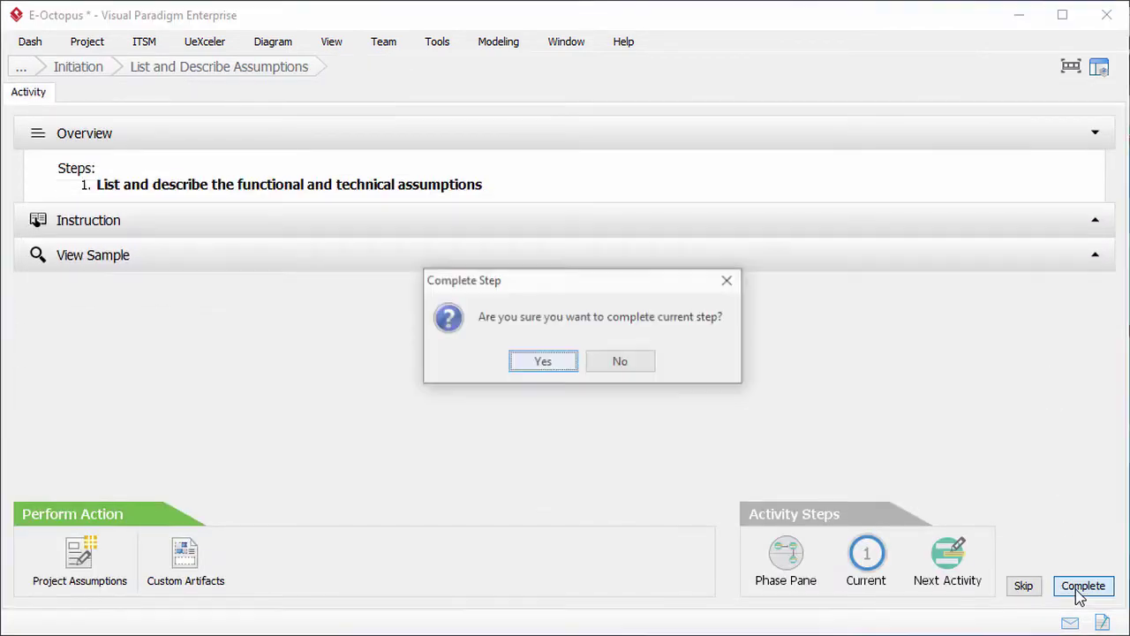
left_click(542, 367)
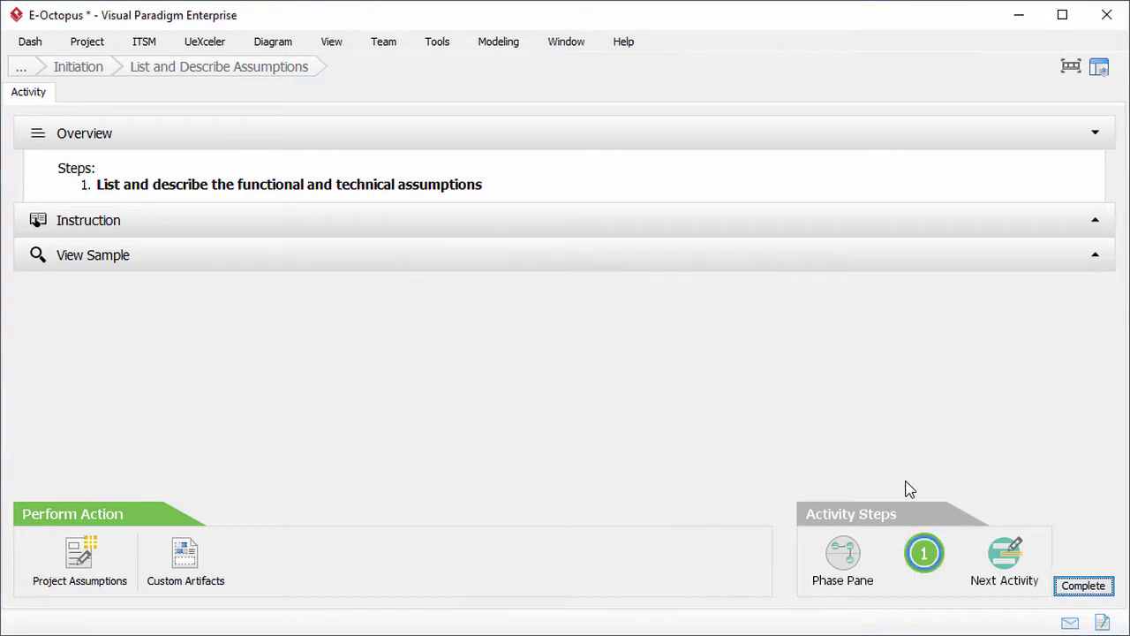
left_click(1007, 556)
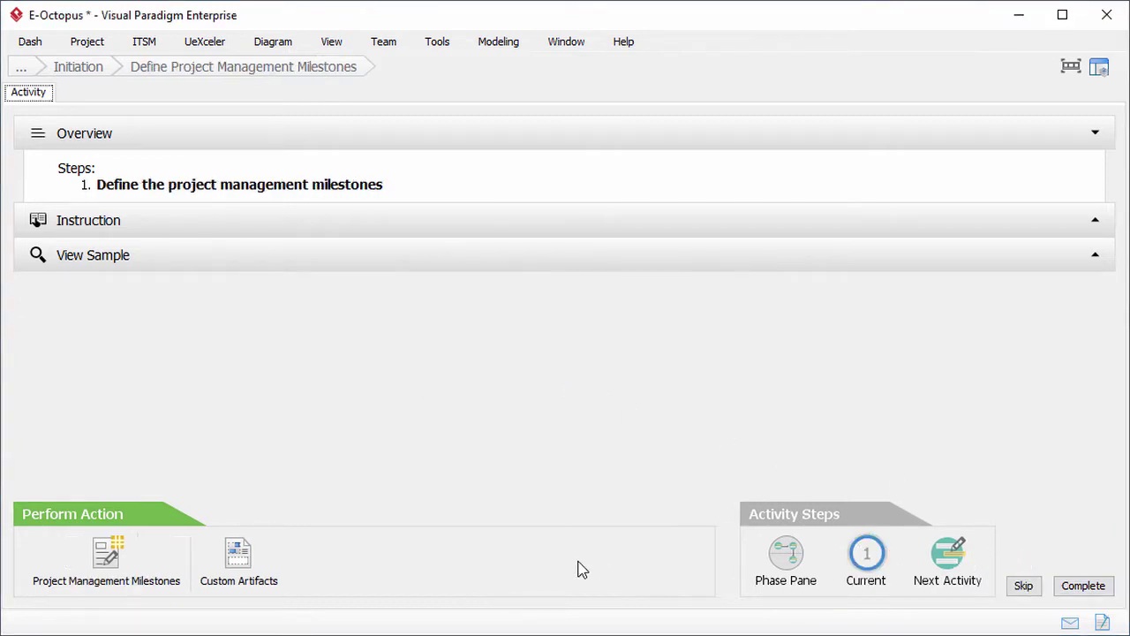
Step: Set the Project Complete milestone to 2017-11-22 and Deploy Solutions to 2017-11-02
left_click(137, 552)
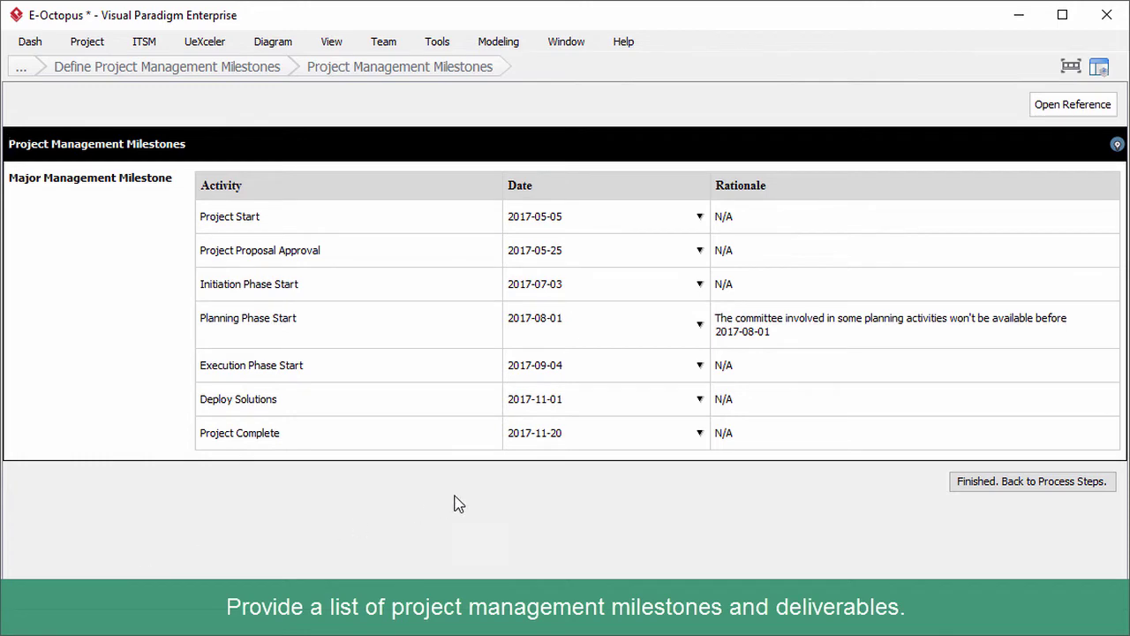
left_click(700, 433)
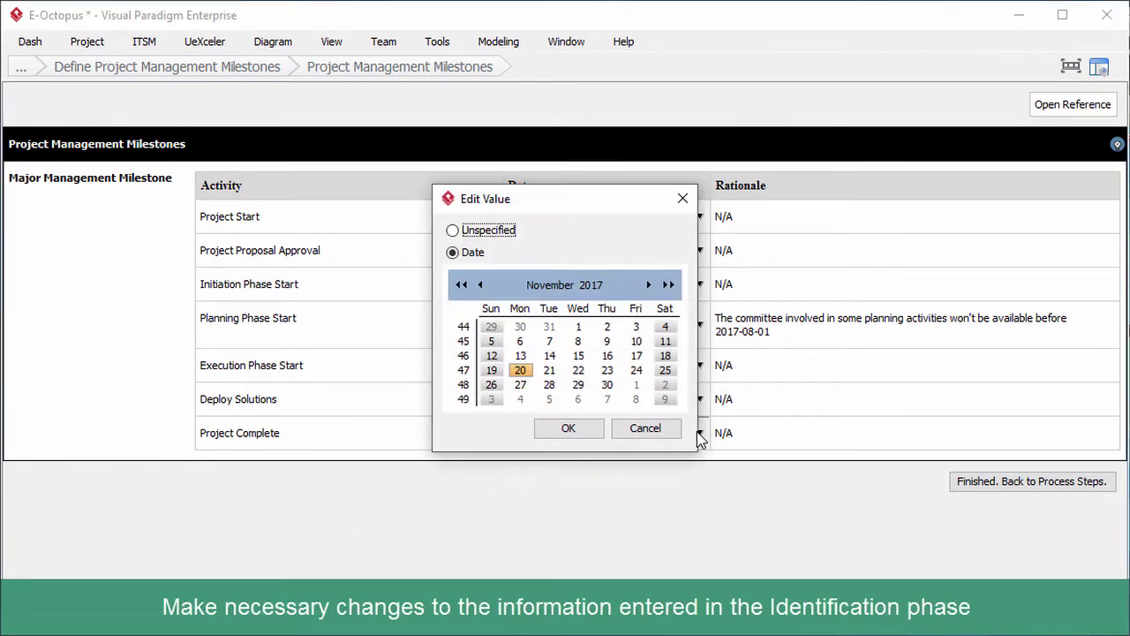
left_click(580, 372)
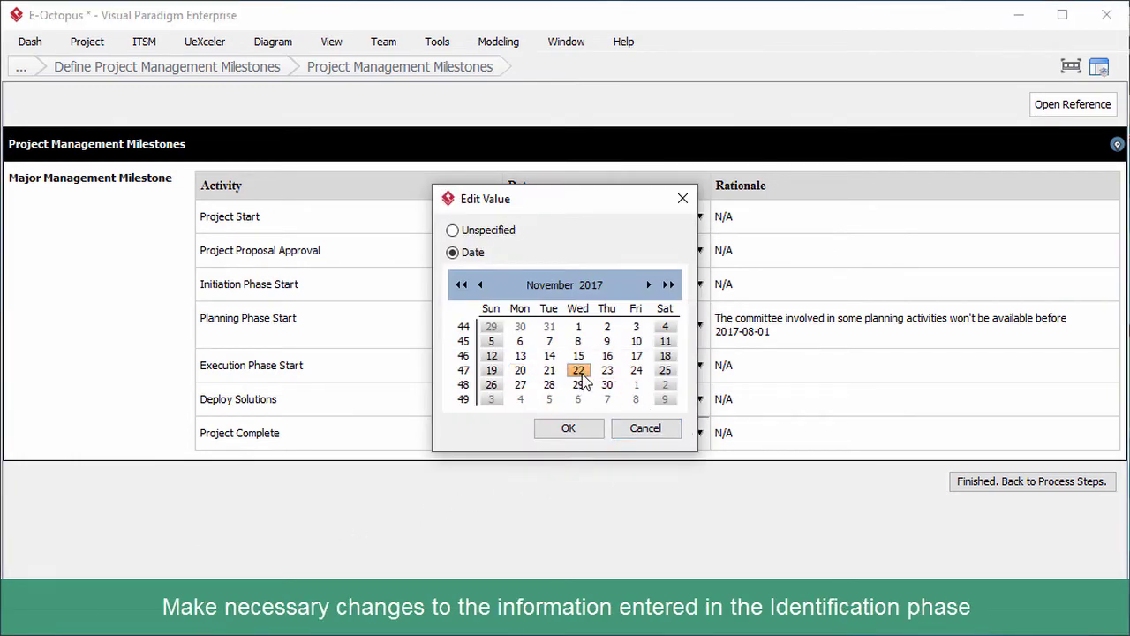
left_click(570, 430)
left_click(699, 399)
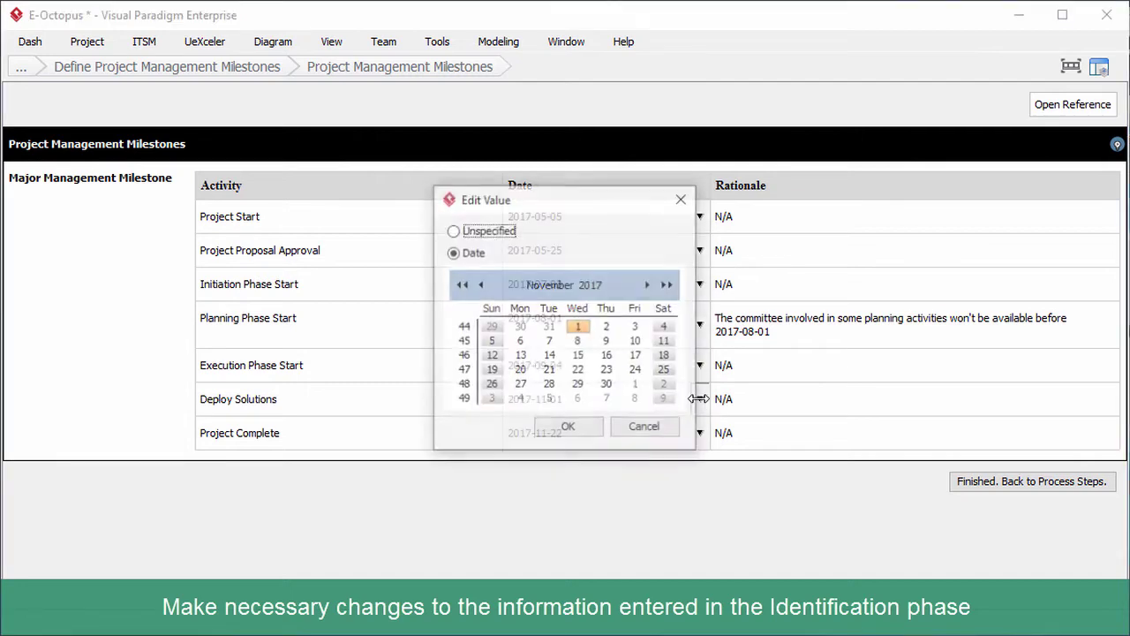
left_click(607, 327)
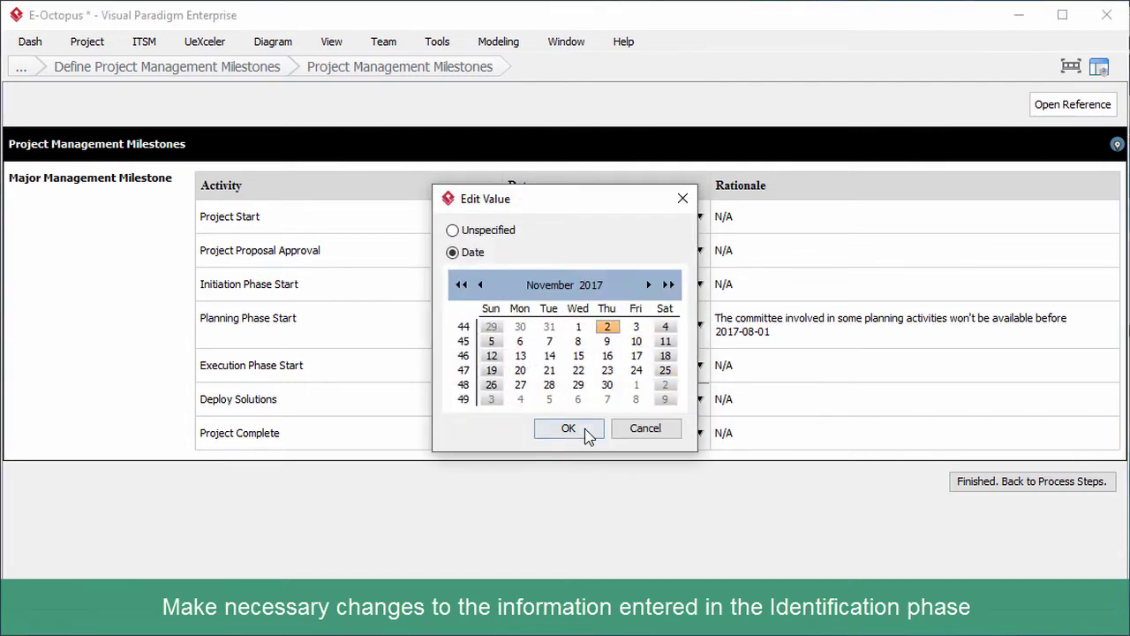
left_click(585, 428)
Step: Mark the milestones step as complete
left_click(987, 482)
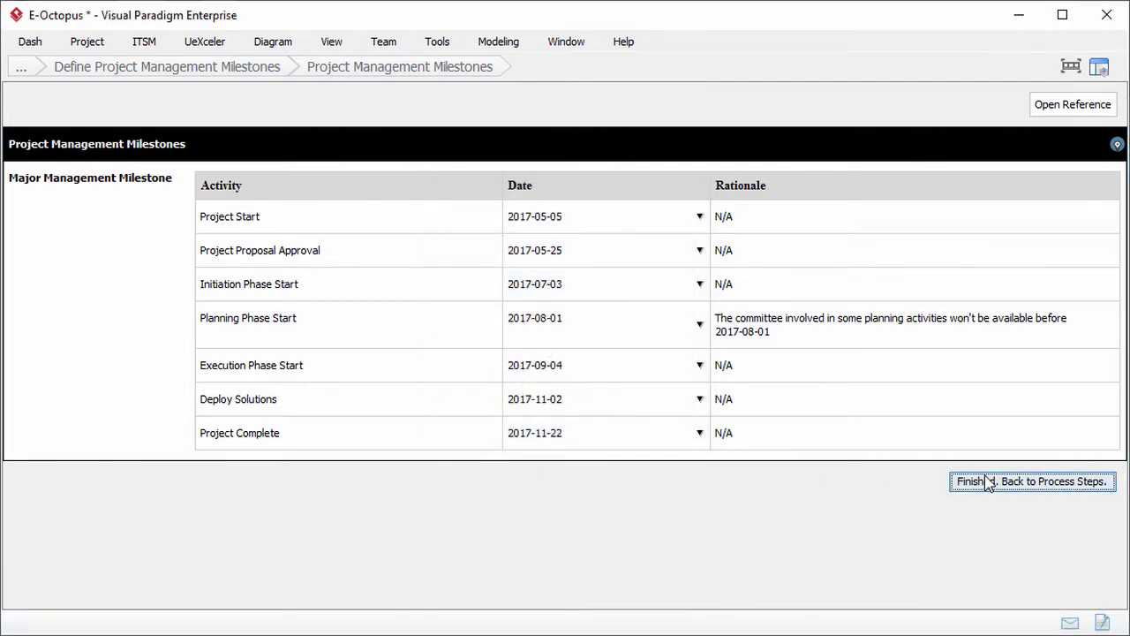
left_click(1079, 585)
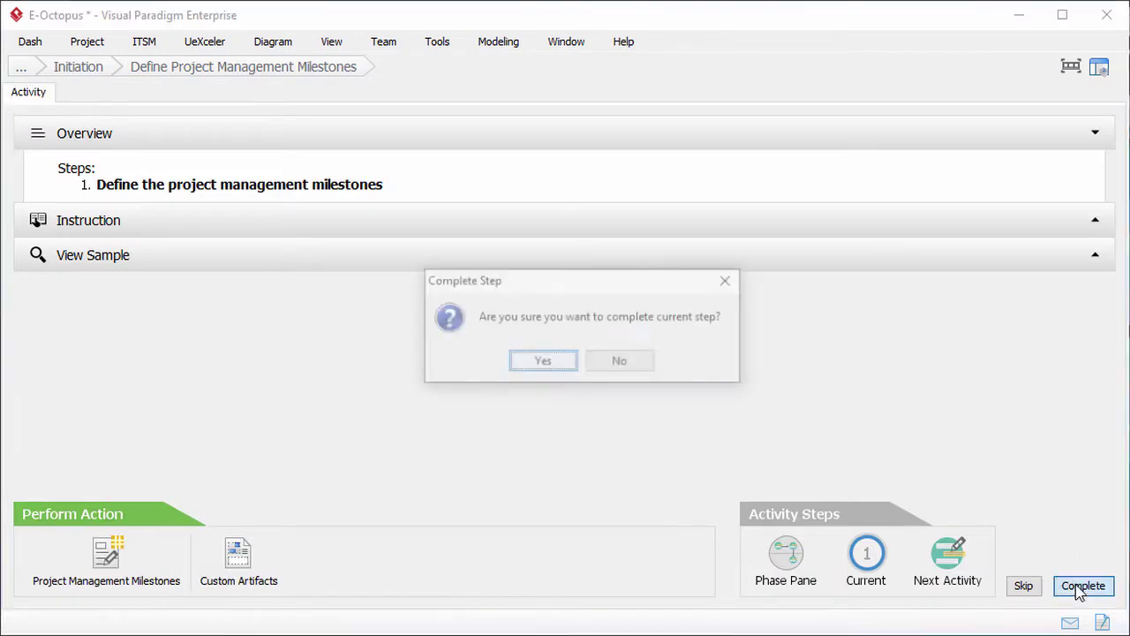
left_click(539, 365)
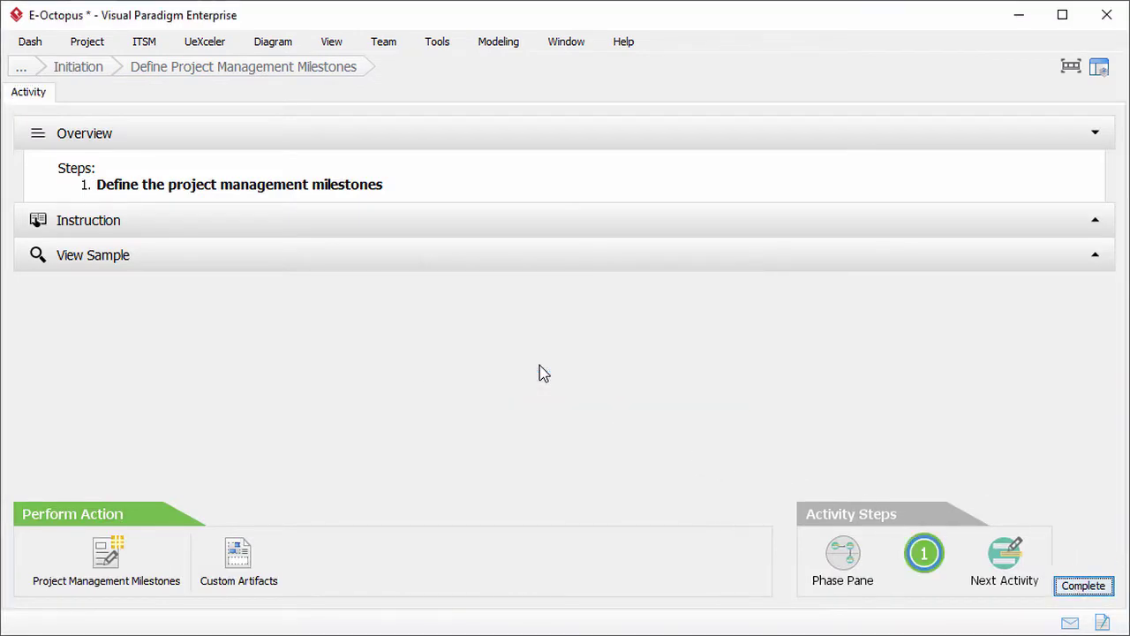
Step: In Core Project Roles, set Project Sponsor's class to Keep Satisfied and Project Initiator's to Minimal Effort
left_click(1001, 550)
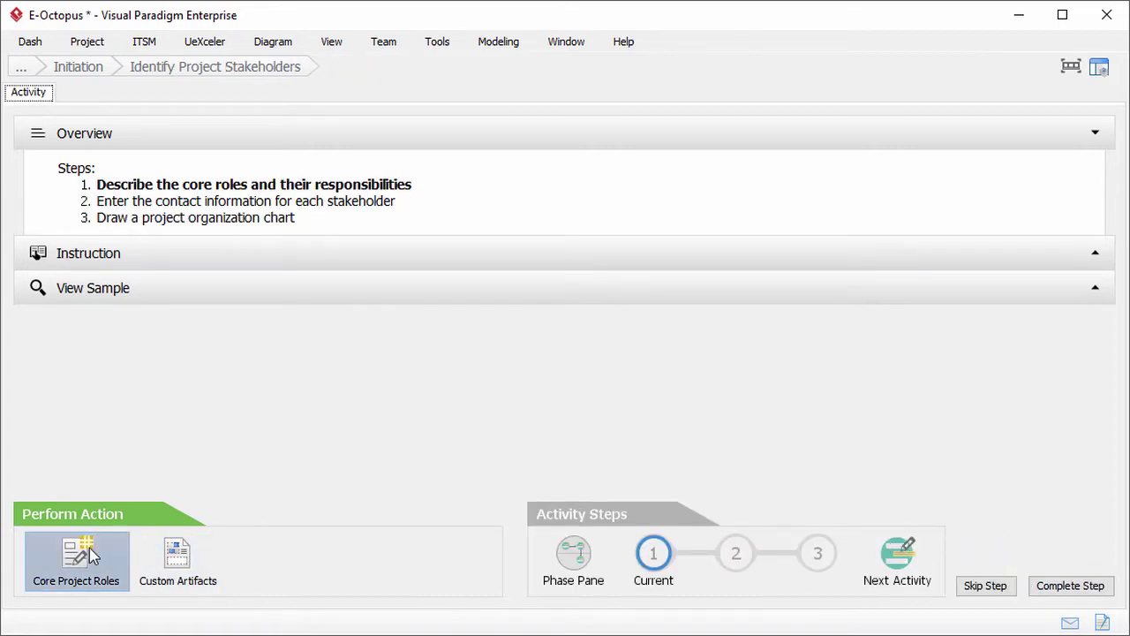
left_click(92, 551)
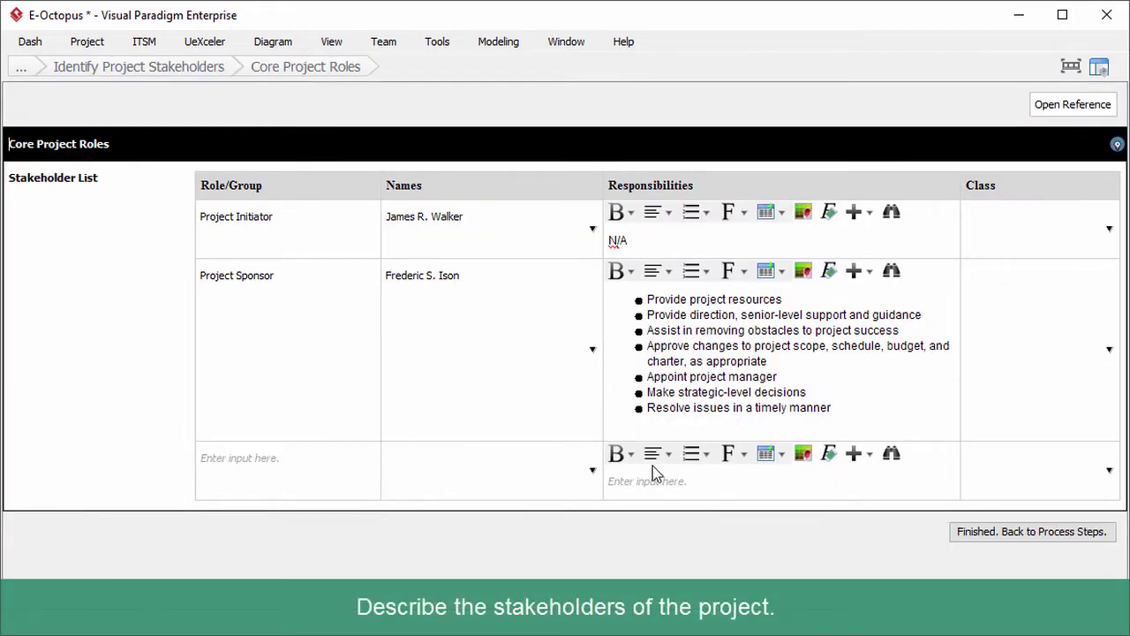
left_click(1109, 348)
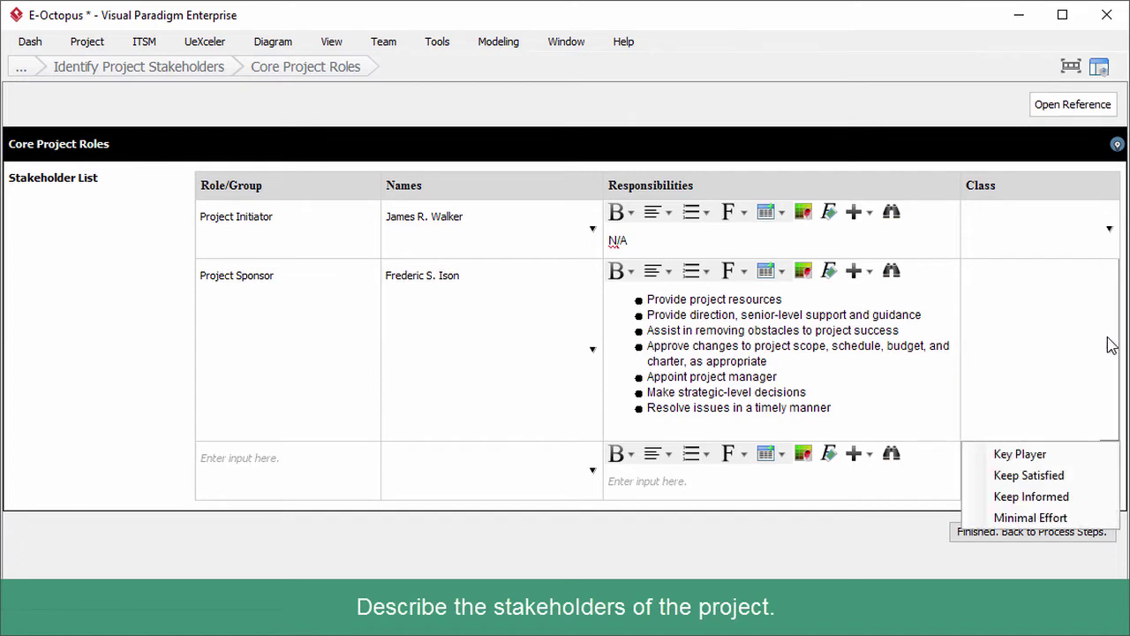
left_click(1088, 475)
left_click(1108, 227)
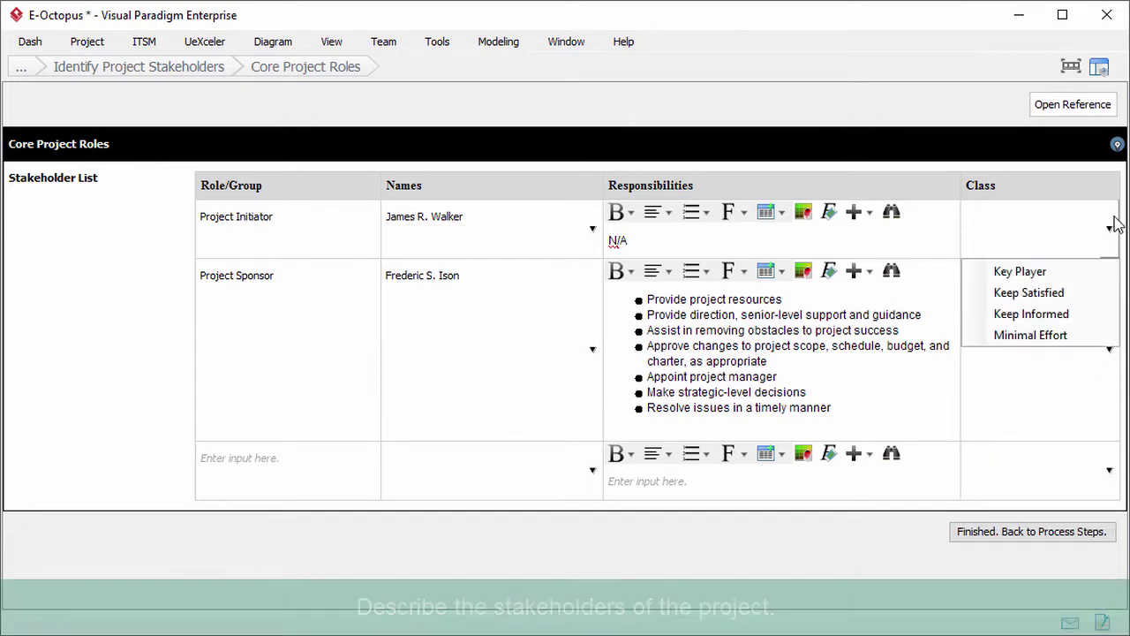
left_click(1089, 332)
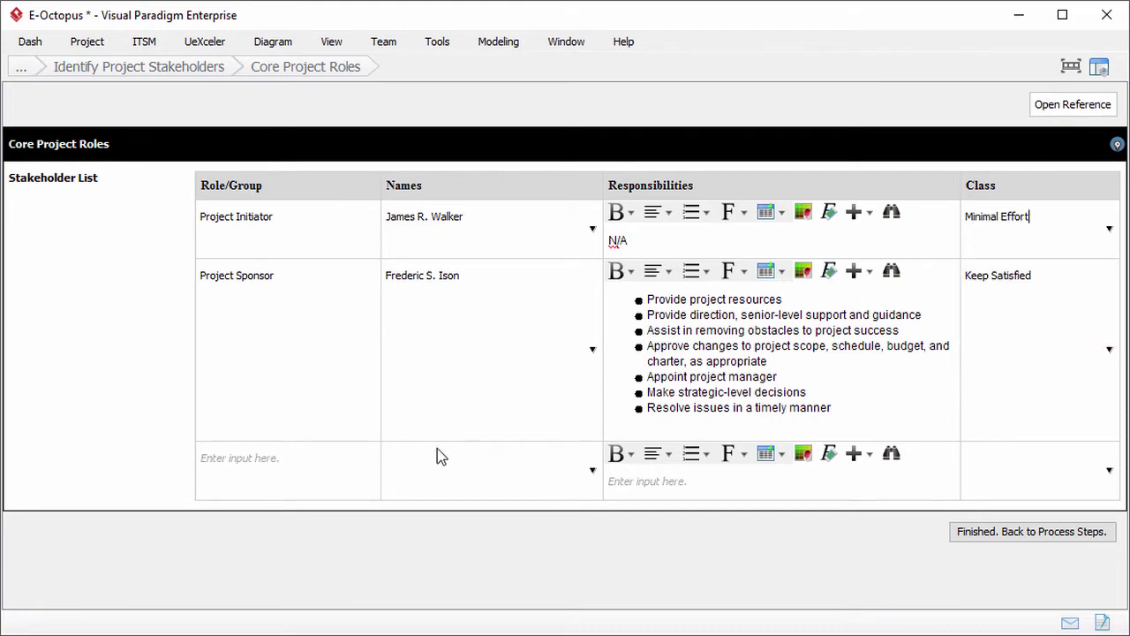
Step: Add a Change Control Board row, creating a new stakeholder as a member, then request step completion
left_click(296, 468)
left_click(591, 471)
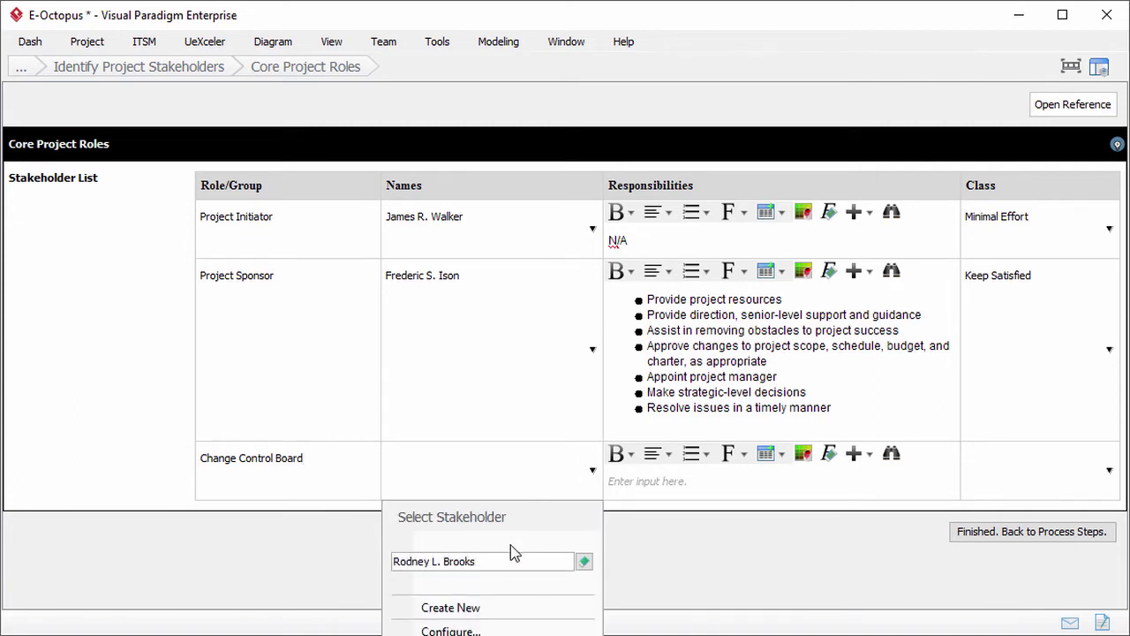
left_click(496, 609)
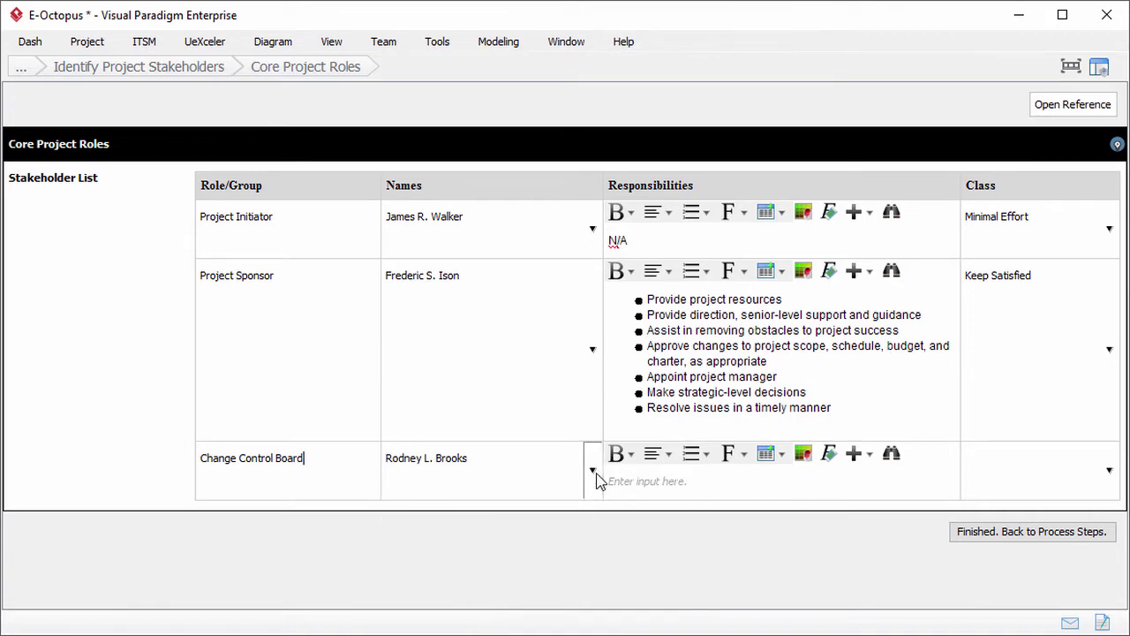
left_click(592, 470)
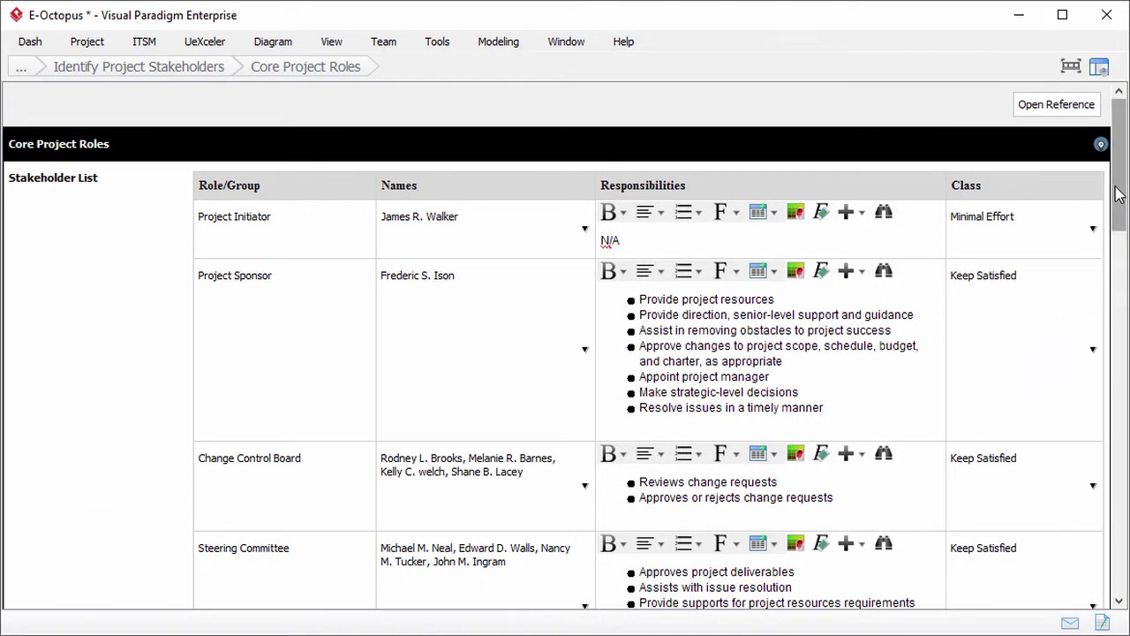
left_click_drag(1116, 205, 1118, 529)
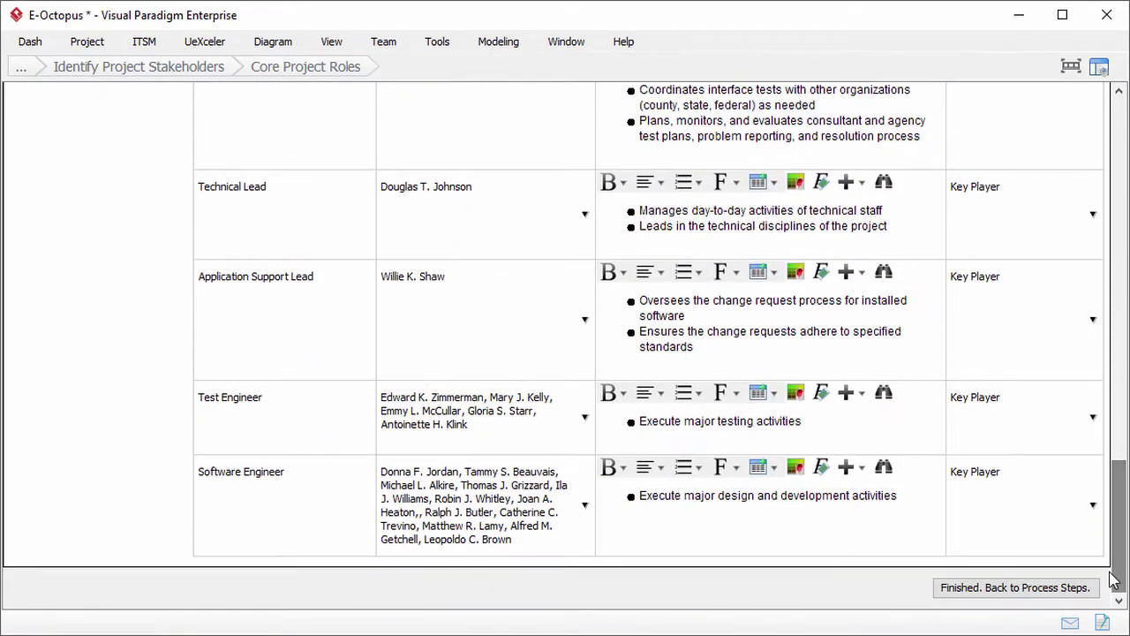
left_click(1071, 589)
left_click(1077, 590)
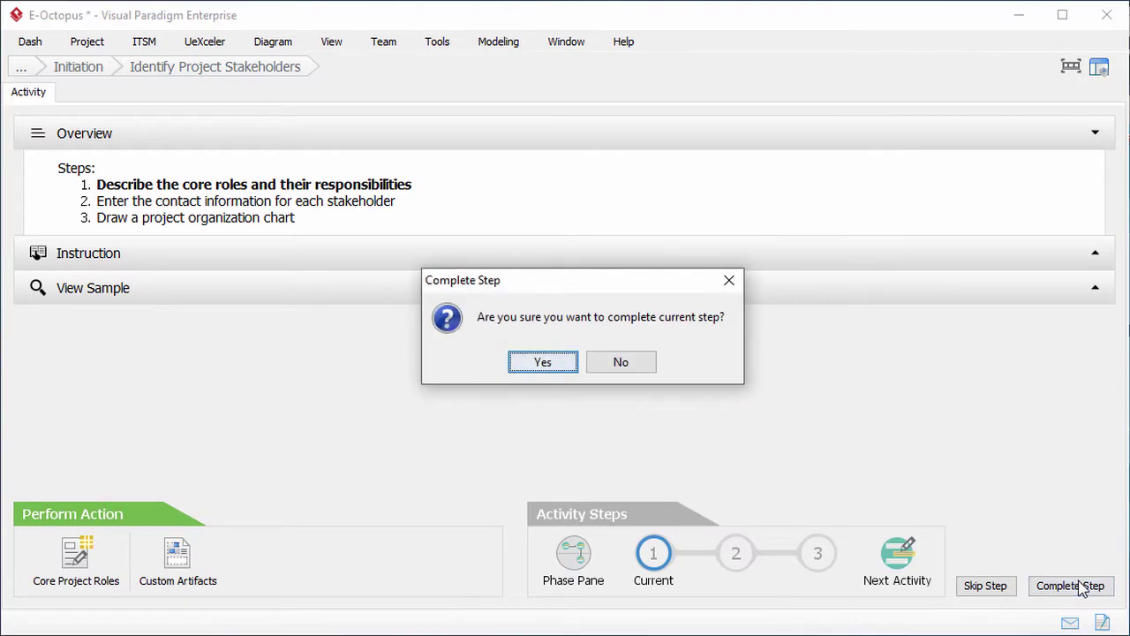
Step: Confirm the core-roles step, then fill in stakeholders' address, mobile, e-mail and notes cells
left_click(560, 363)
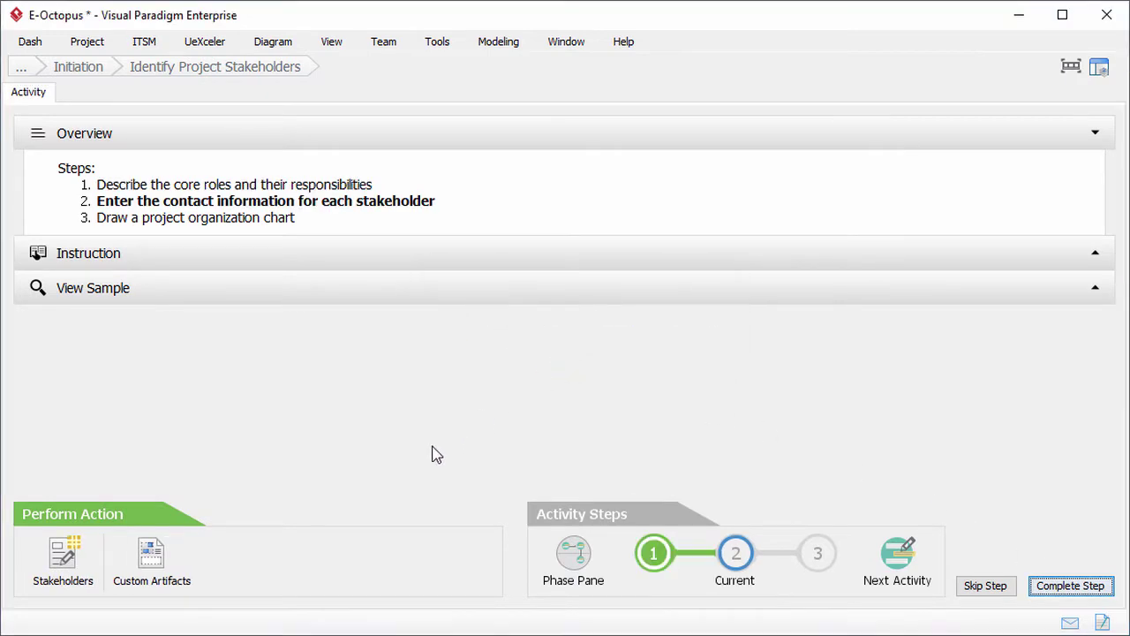
left_click(63, 565)
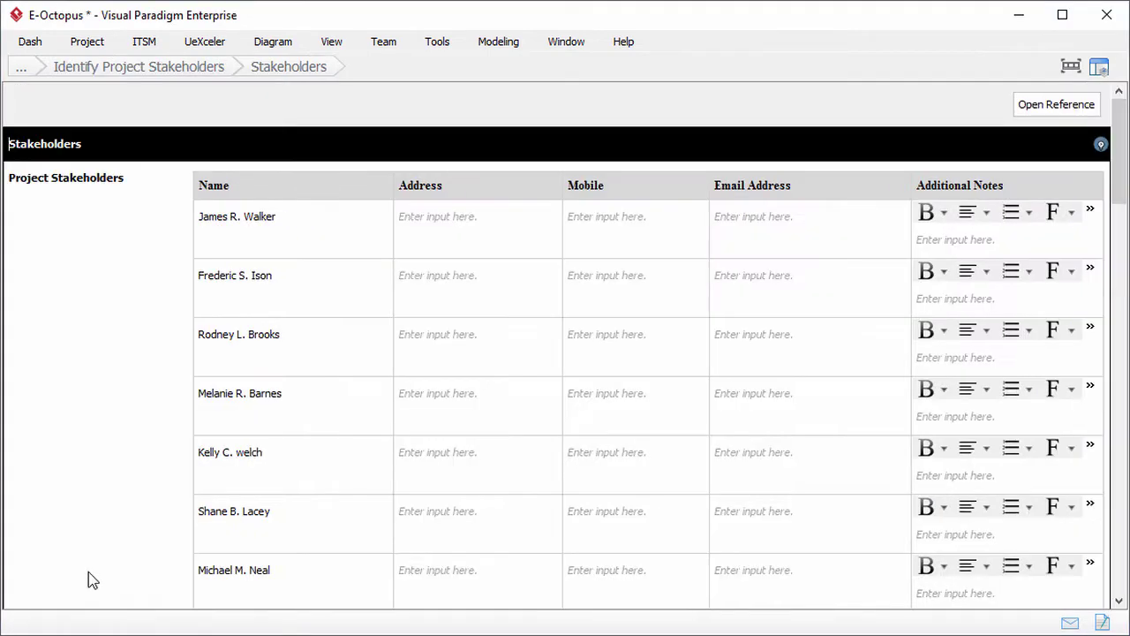
left_click(446, 234)
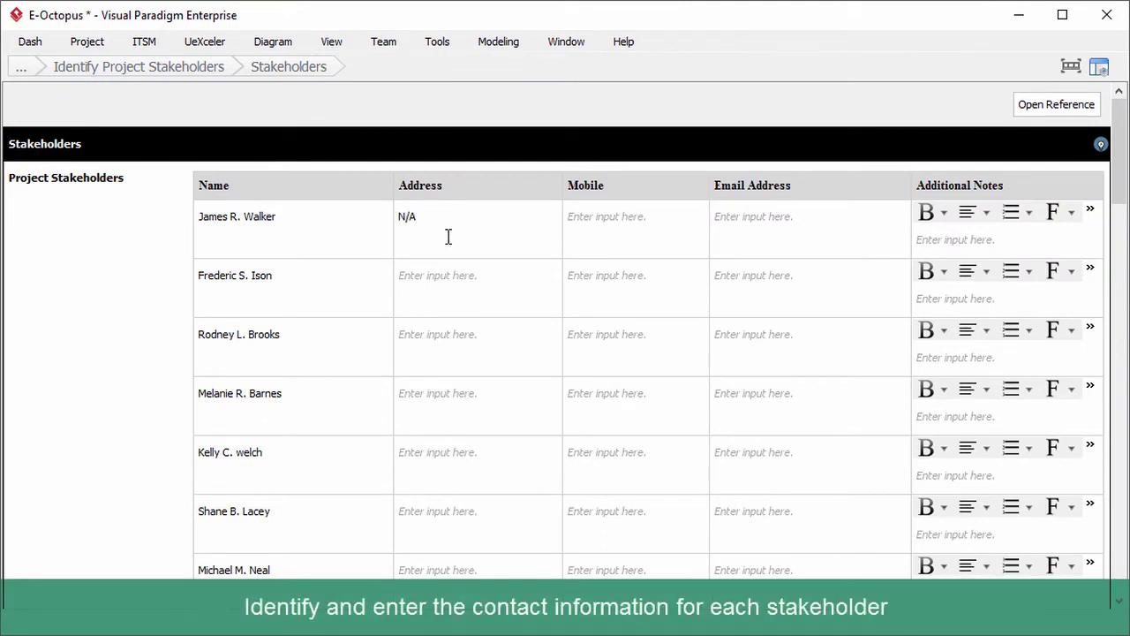
left_click(593, 222)
left_click(765, 219)
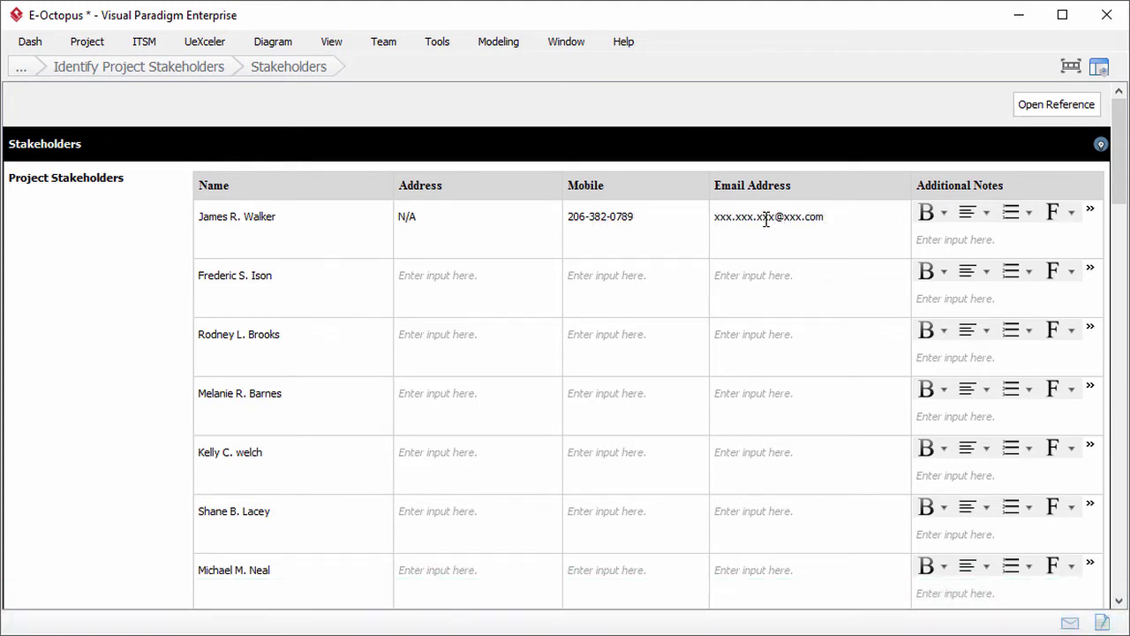
left_click(938, 246)
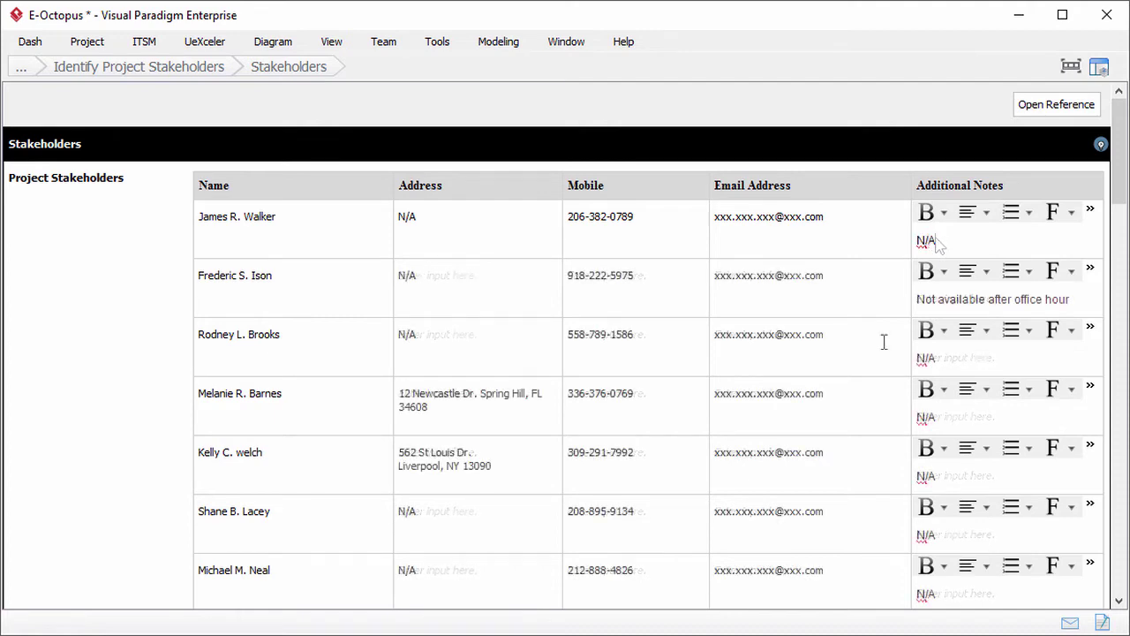
left_click_drag(1119, 196, 1119, 587)
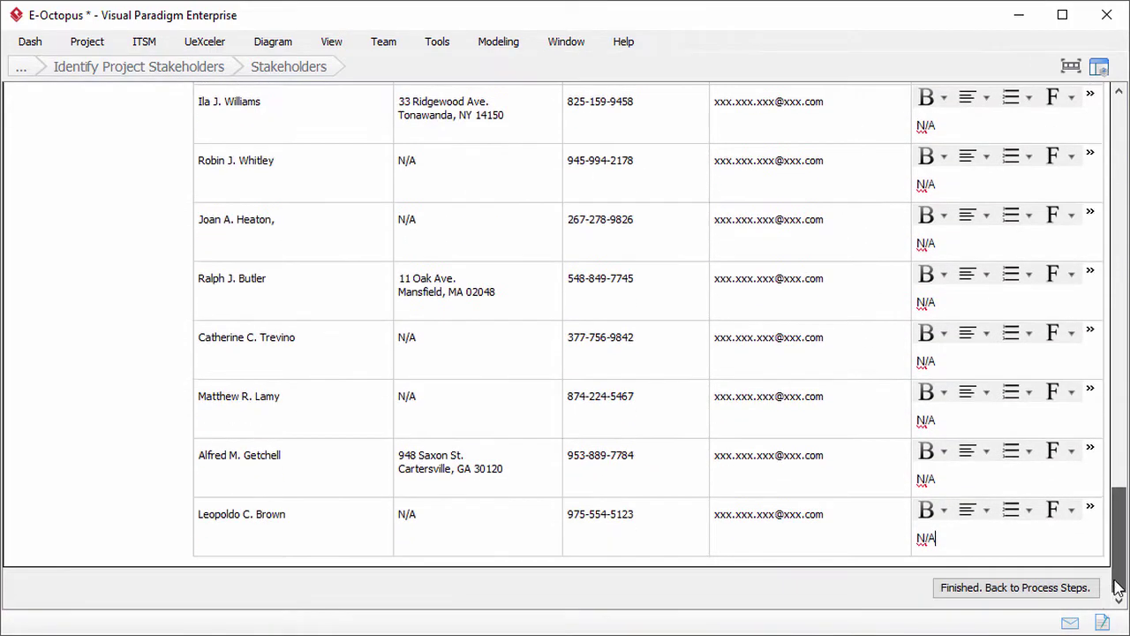
Step: Mark the stakeholder contact information step complete
left_click(1088, 590)
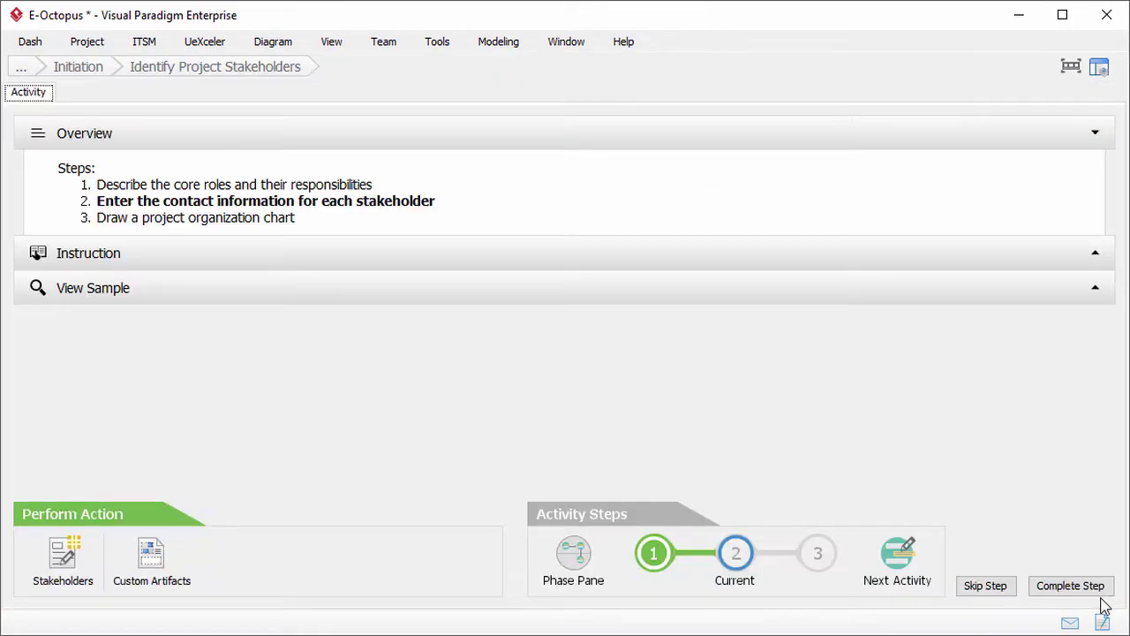
left_click(1101, 593)
left_click(552, 370)
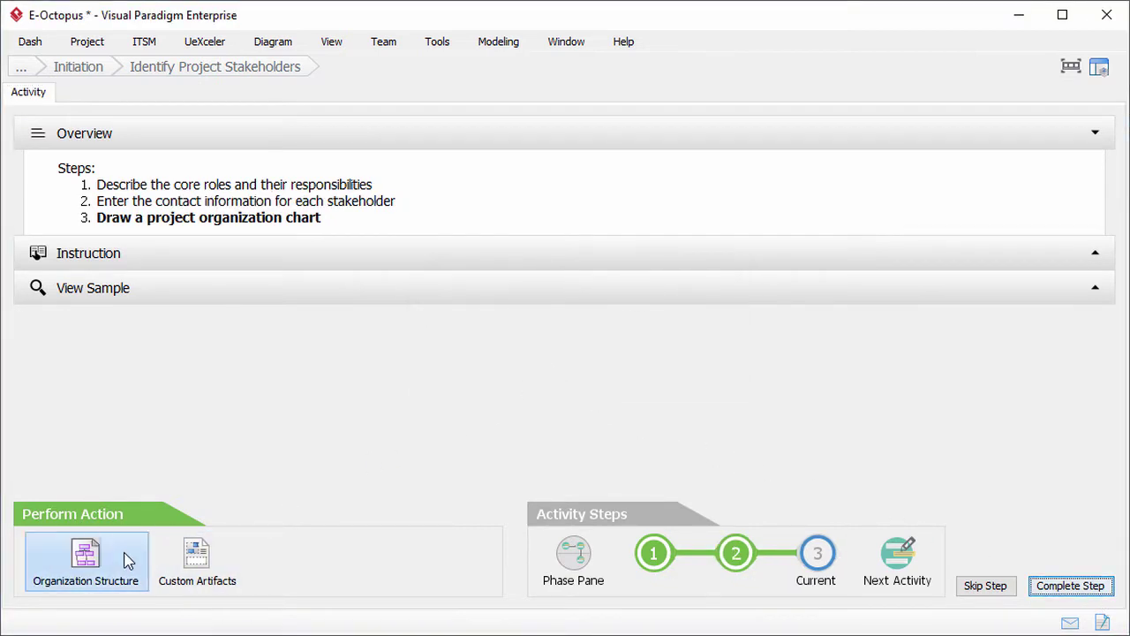
Step: Start the org chart with Project Sponsor, then Steering Committee and Change Control Board units
left_click(124, 556)
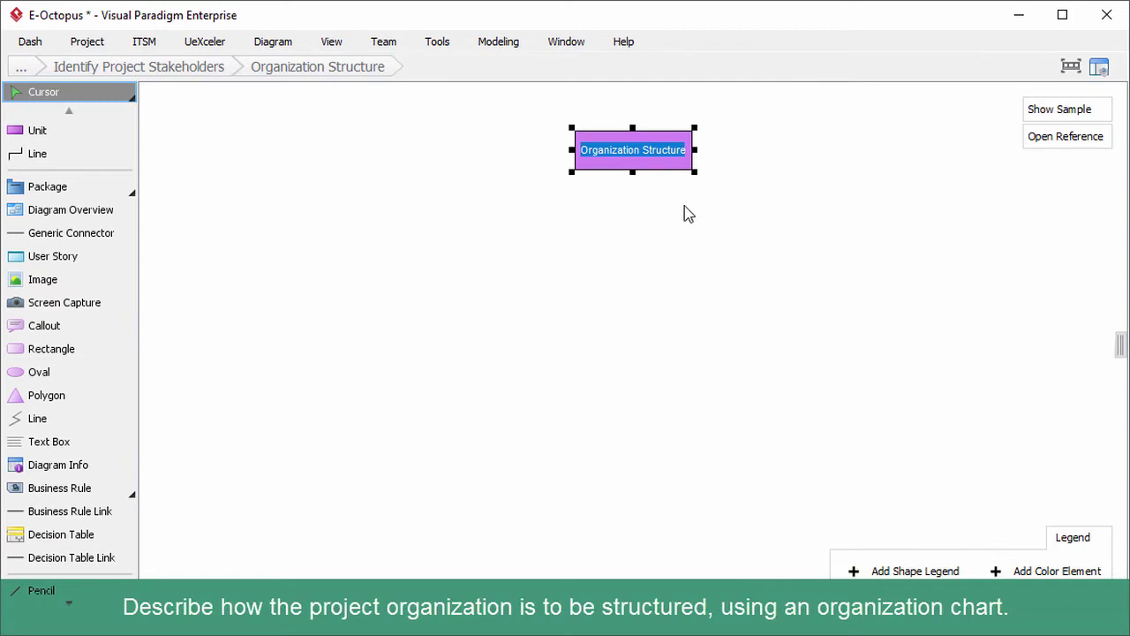
type("Project Spon")
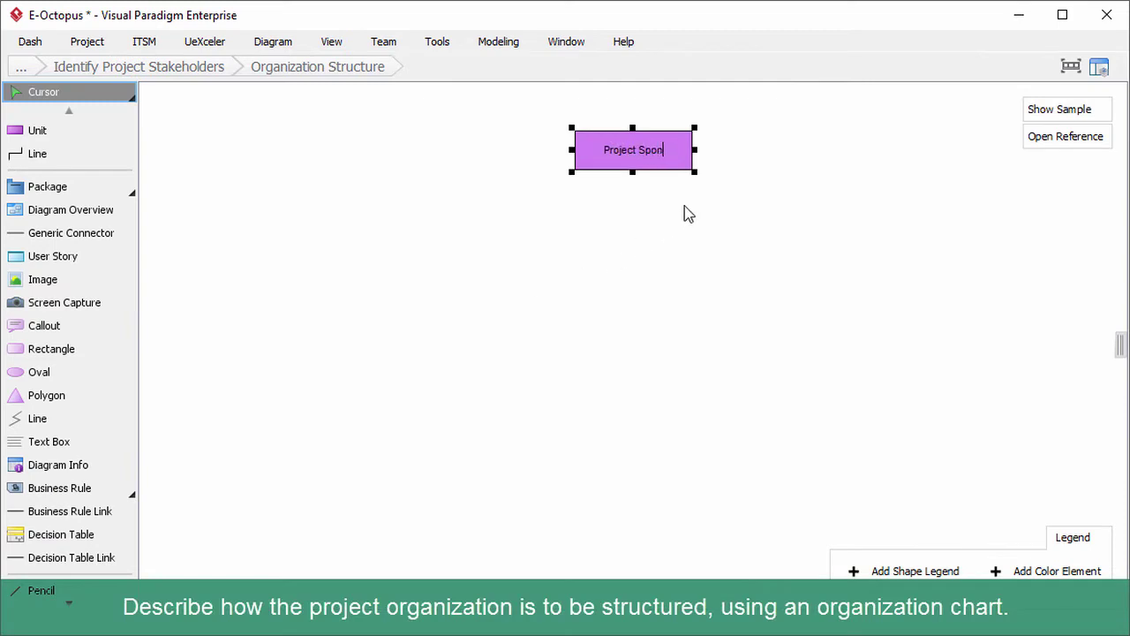
type("sor")
key("Return")
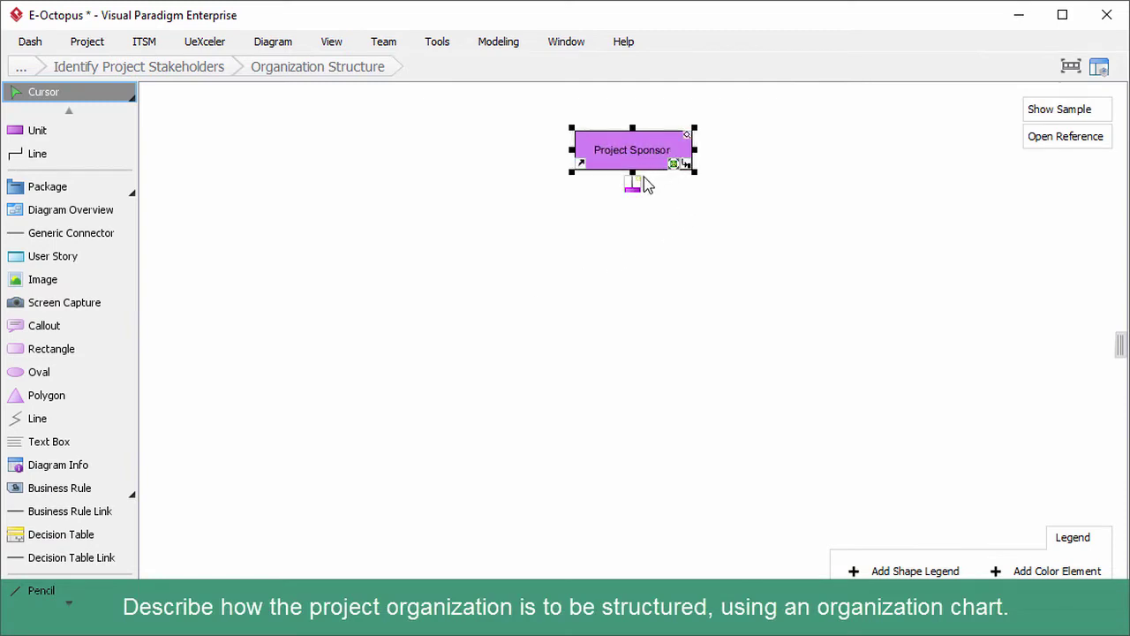
left_click(638, 184)
type("Steering Committee")
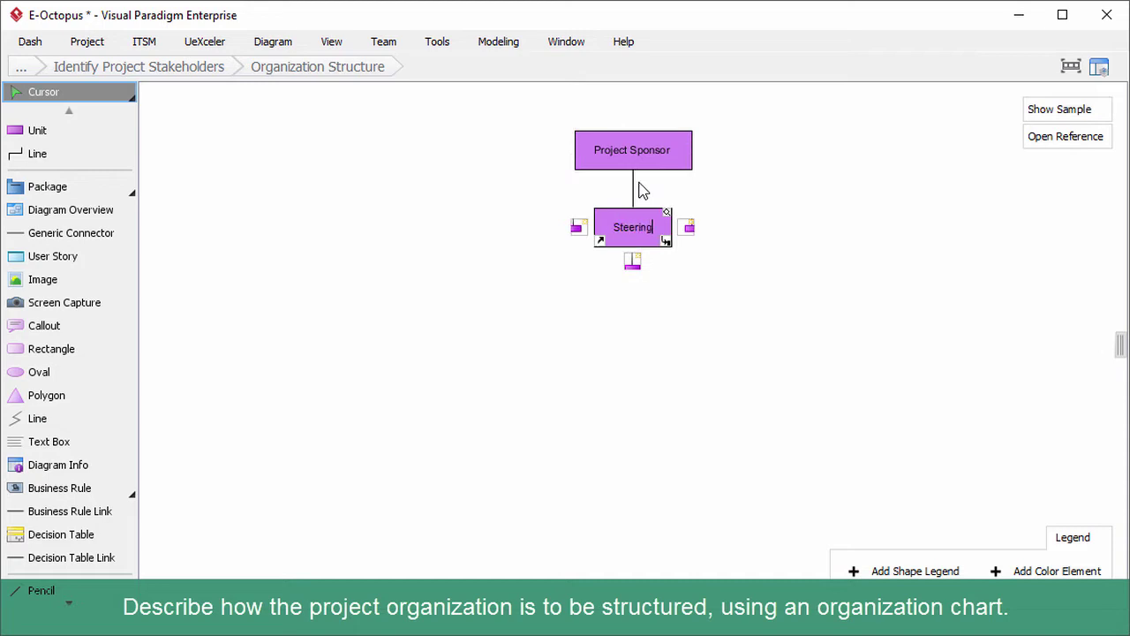
key("Return")
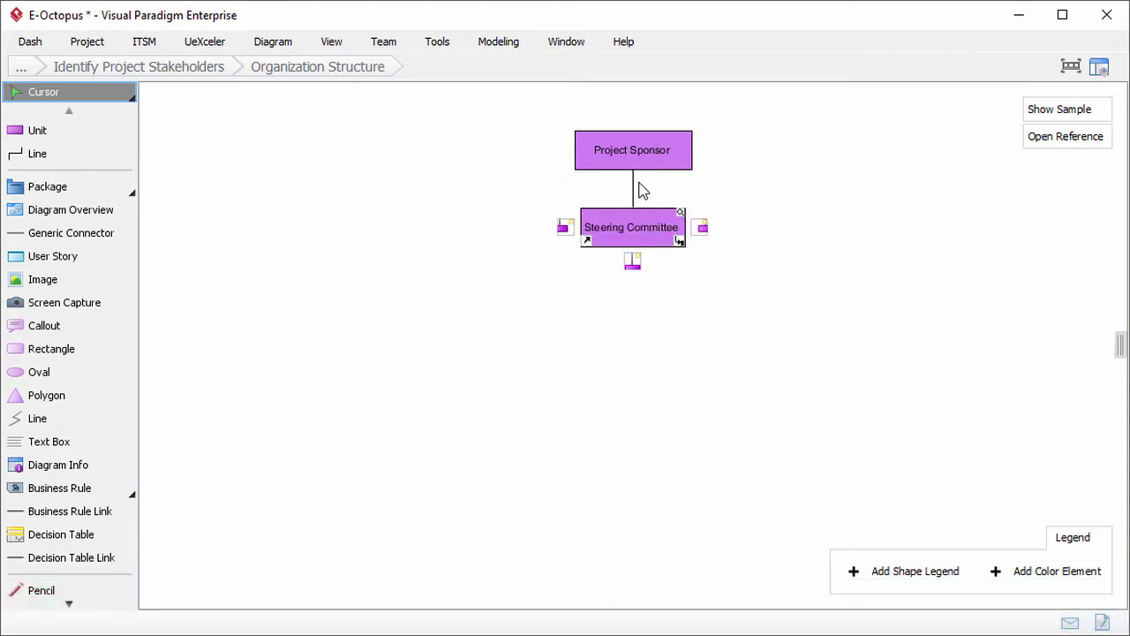
left_click(568, 230)
type("Chan")
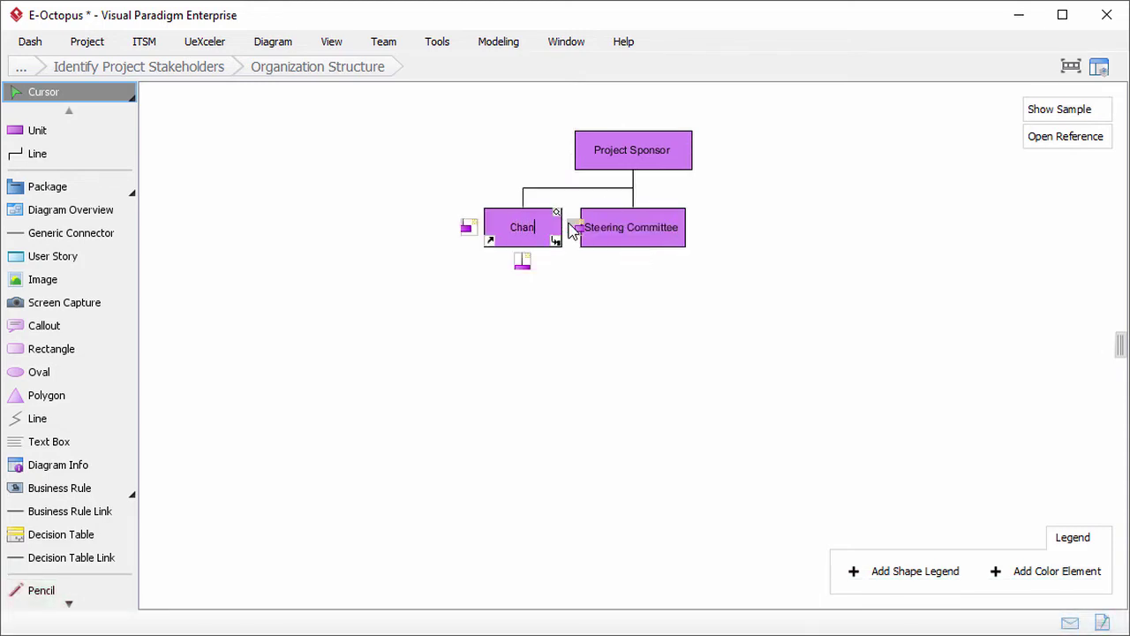
type("ge Control Board")
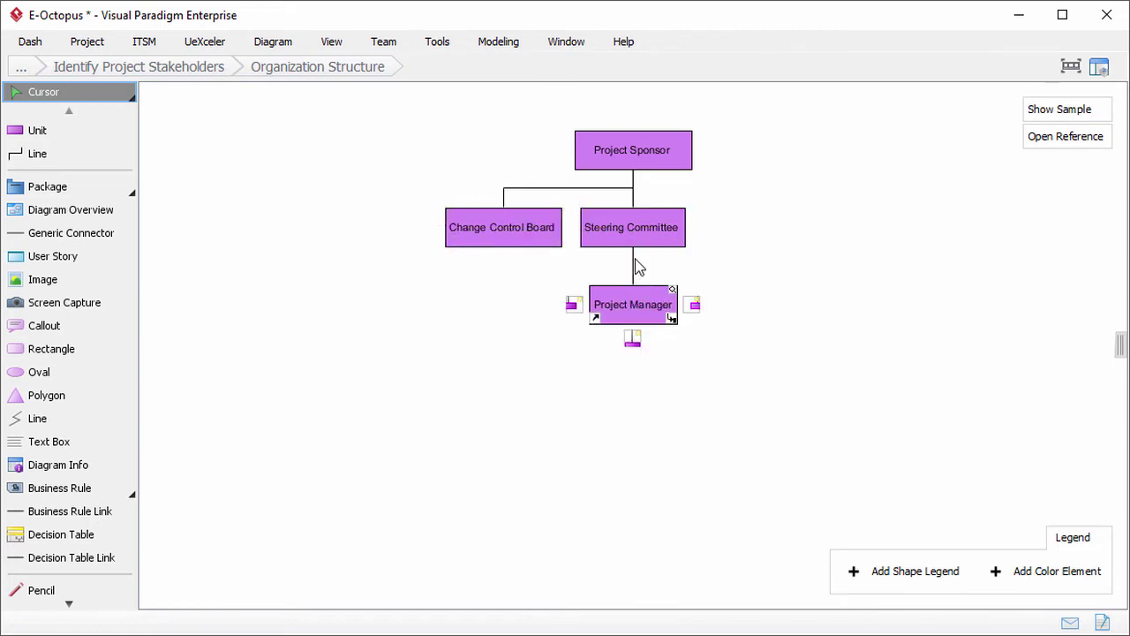
Step: Add University Education Committee, Student, Teaching Staff and Library Staff Representative units under Steering Committee
left_click(439, 220)
left_click(400, 255)
type("University Education Committee")
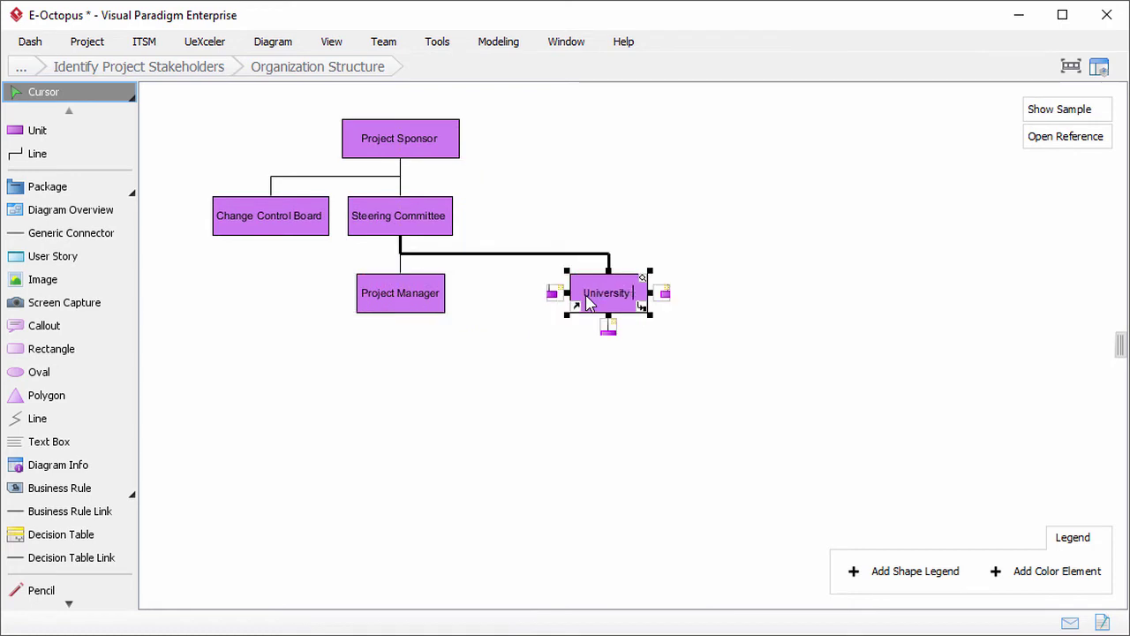
left_click(690, 294)
type("Student Representative")
left_click(846, 293)
type("Teaching Staff Representative")
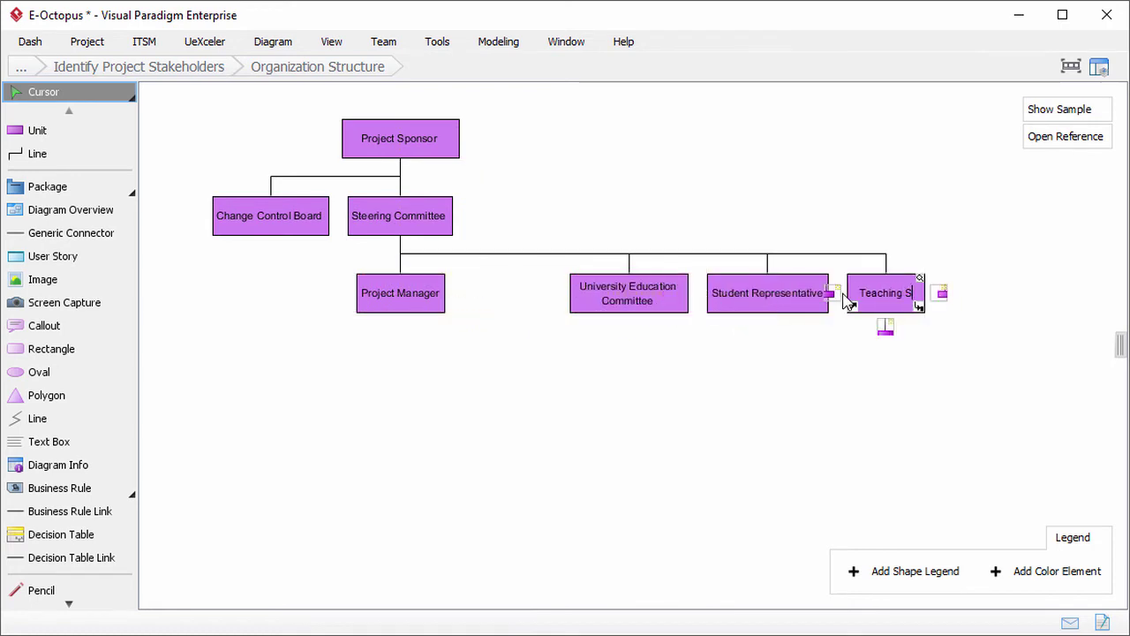
left_click(976, 293)
type("Library Staff Representative")
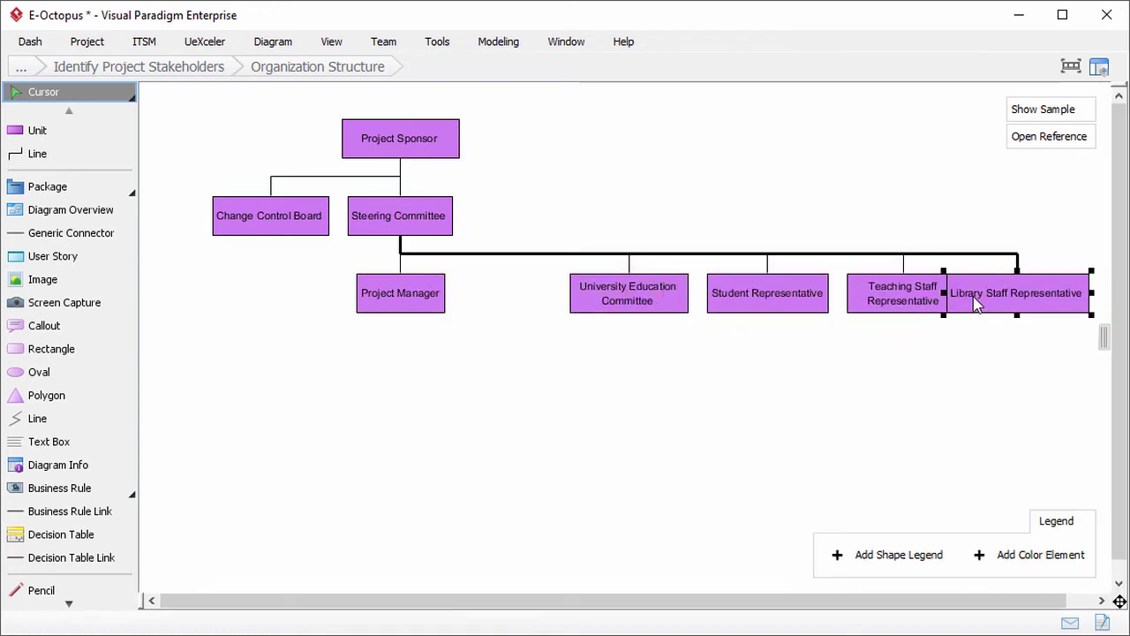
left_click(550, 326)
Step: Add Implementation Lead, Quality Manager and Configuration Lead units under Project Manager
left_click(400, 292)
left_click(394, 328)
type("Implementation Lead")
left_click(311, 368)
type("Quality")
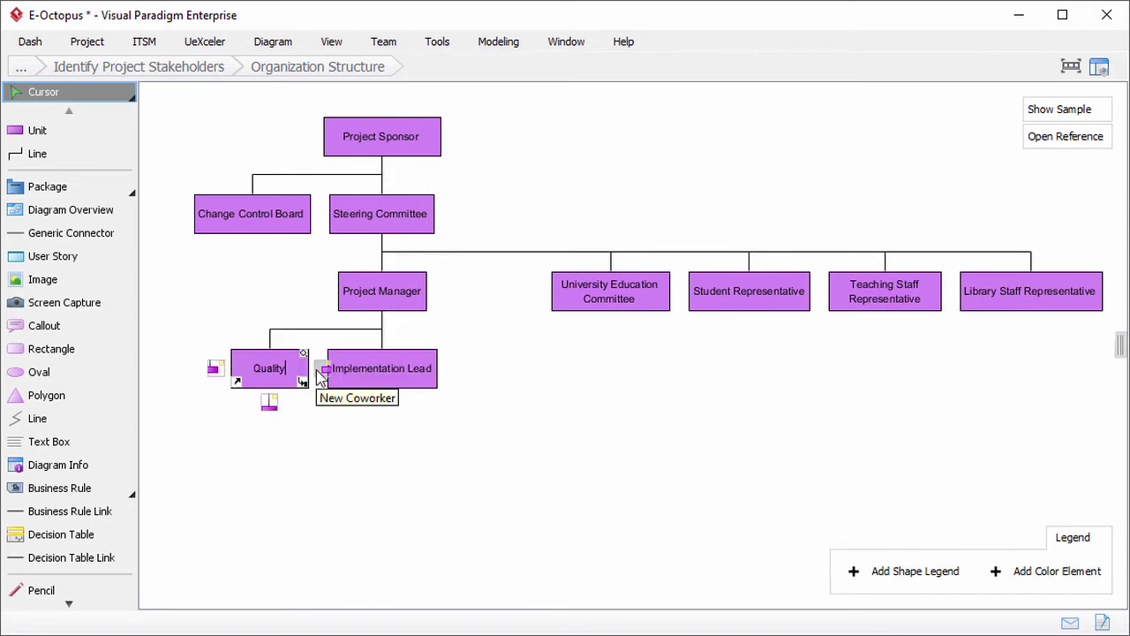
type(" Manager")
left_click(316, 373)
type("Configuration Lead")
Step: Add Test Lead, Test Engineer, Technical Lead, Software Engineer and Application Support Lead beneath the leads
left_click(269, 402)
type("Test Lead")
left_click(270, 476)
type("Test Engineering")
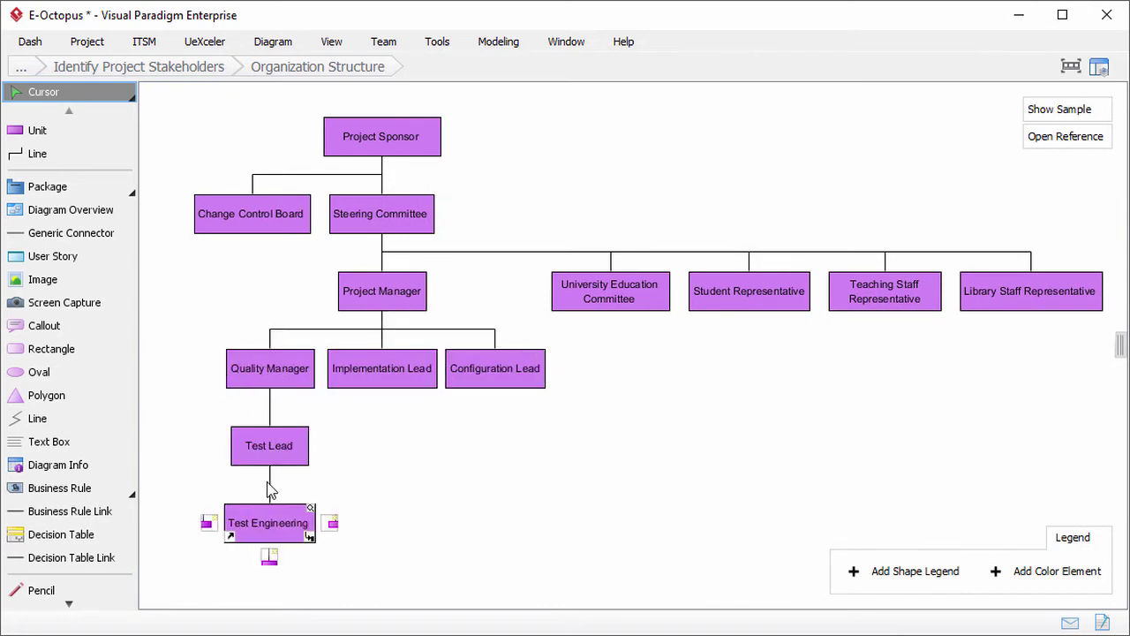
key("BackSpace")
key("BackSpace")
key("BackSpace")
key("ctrl+z")
left_click(270, 476)
type("Test Engineer")
left_click(381, 401)
type("Technical Lead")
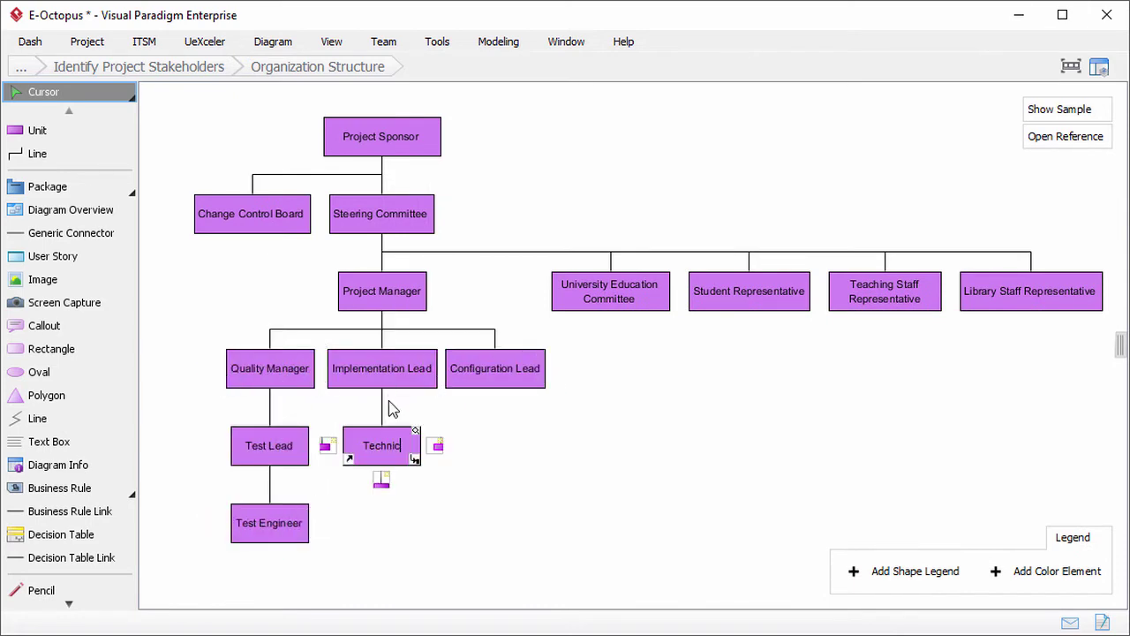
left_click(382, 478)
type("Software Engineer")
left_click(495, 402)
type("Application Support Lead")
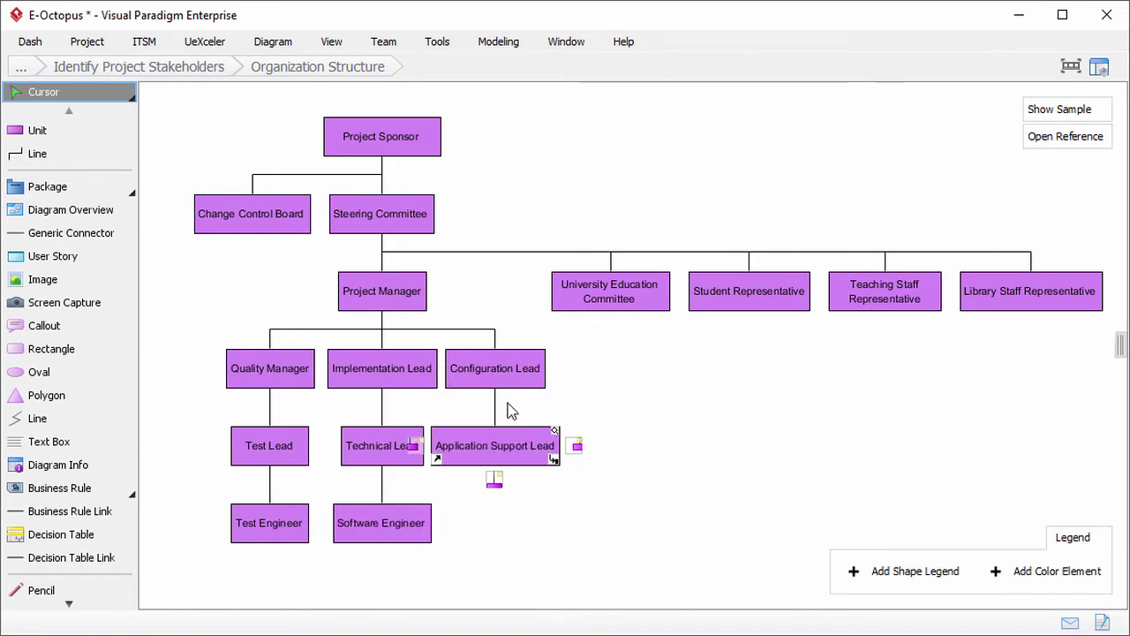
left_click(597, 391)
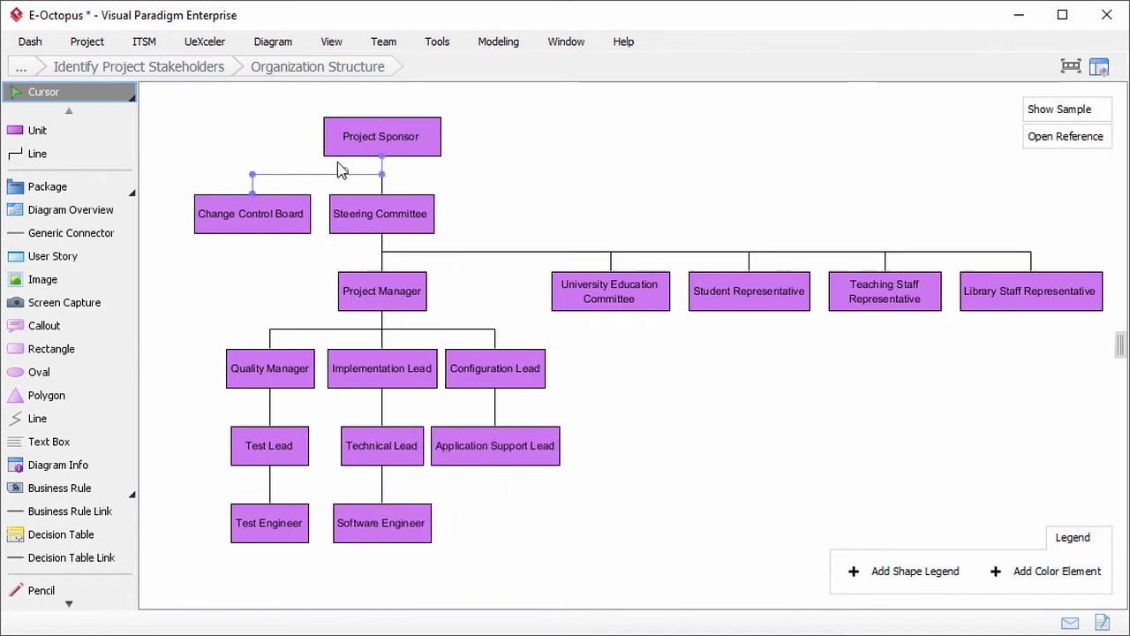
Step: Complete the organization chart step and advance to Identify Resource Requirements
left_click(230, 84)
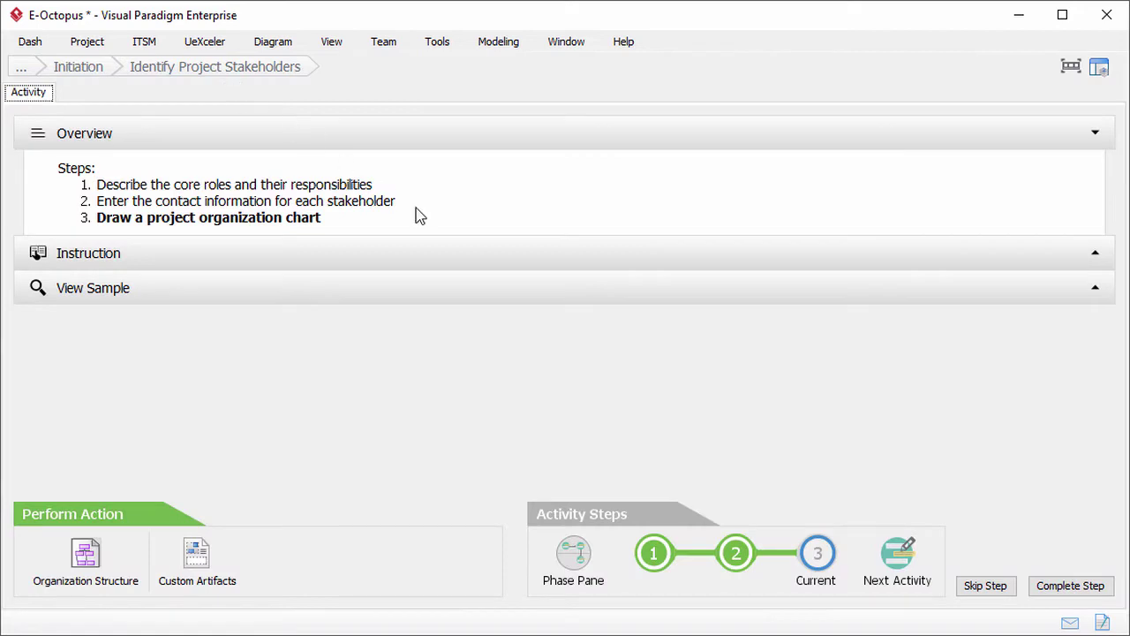
left_click(1049, 587)
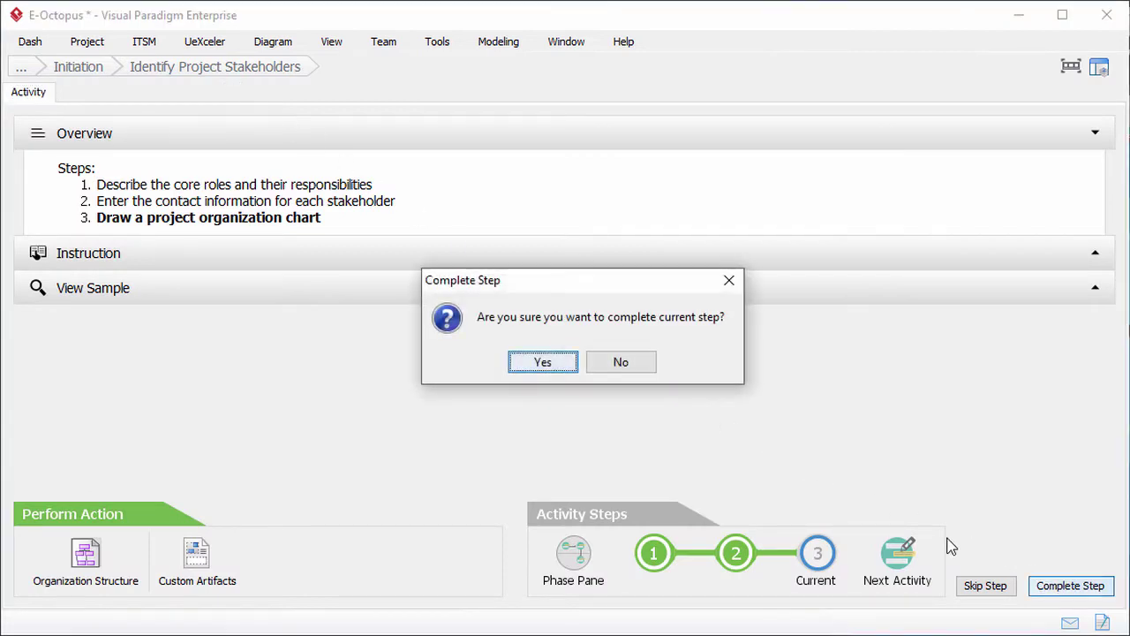
left_click(562, 365)
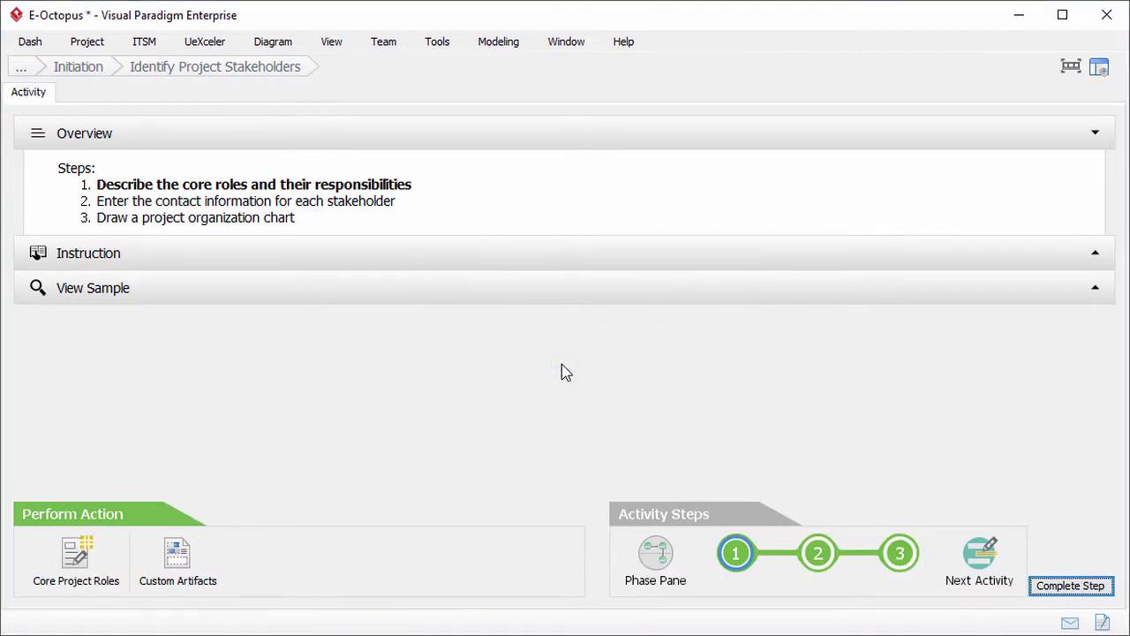
left_click(966, 551)
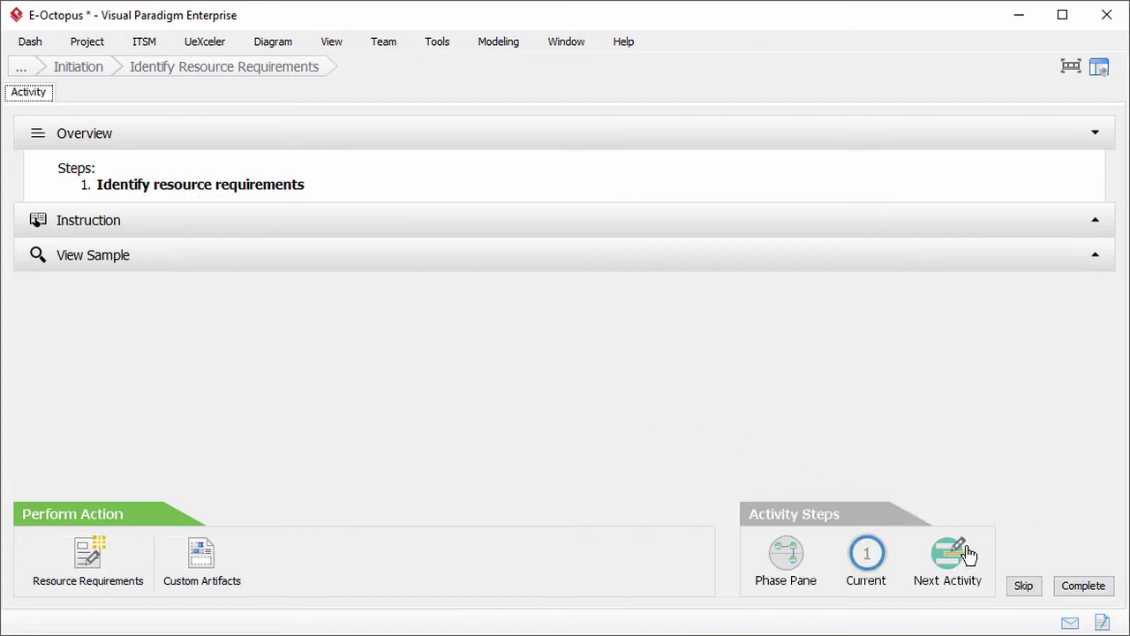
Step: Fill allocations for Funding, Customer Support, Facilities, Equipment ('Android phone and tablet.') and Software Tools
left_click(109, 559)
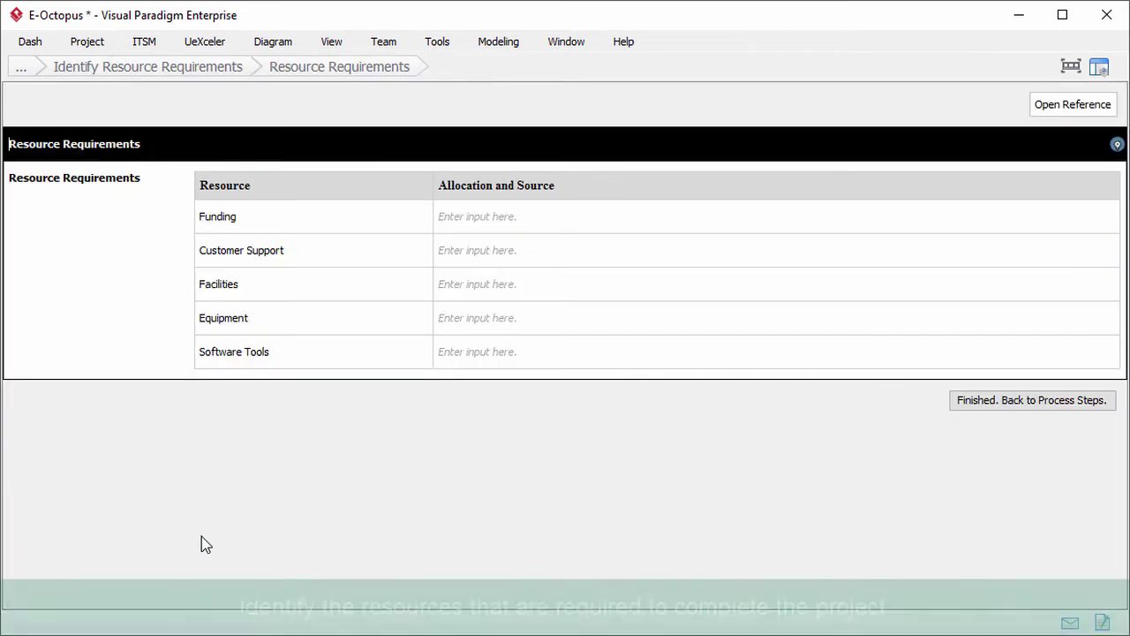
left_click(530, 226)
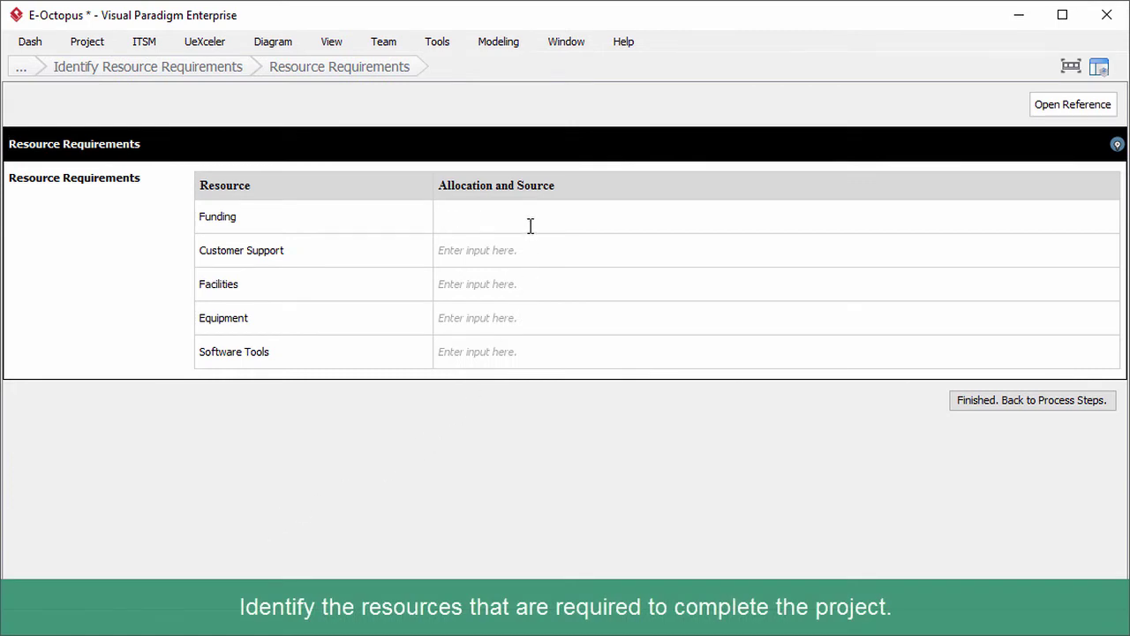
left_click(517, 247)
type("Th")
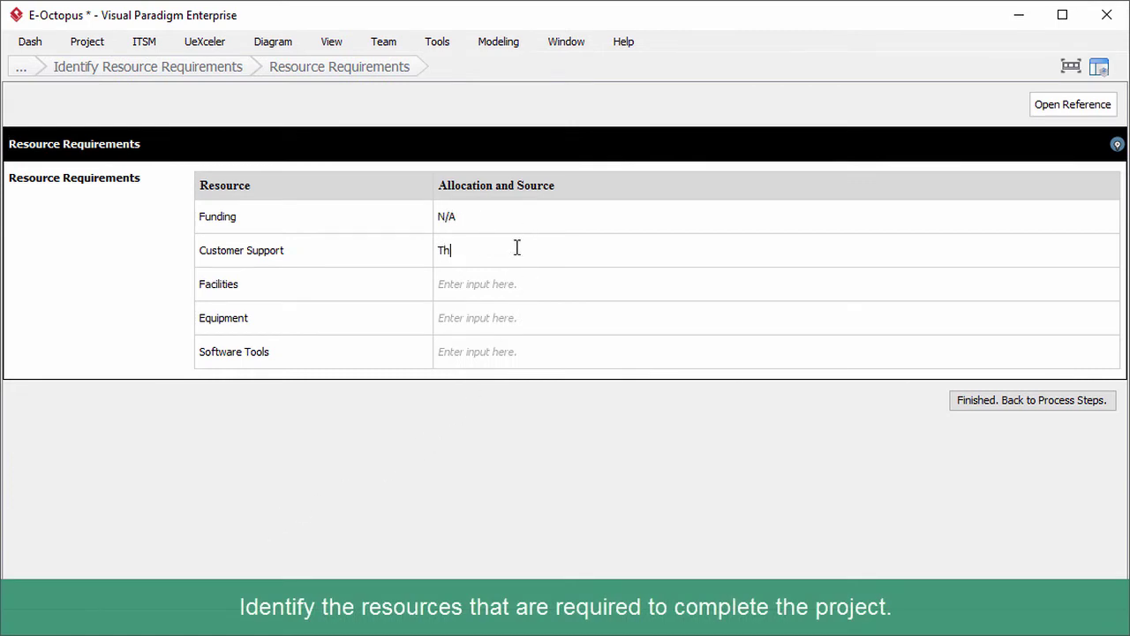
type("e availability of students, teaching staff and library staff")
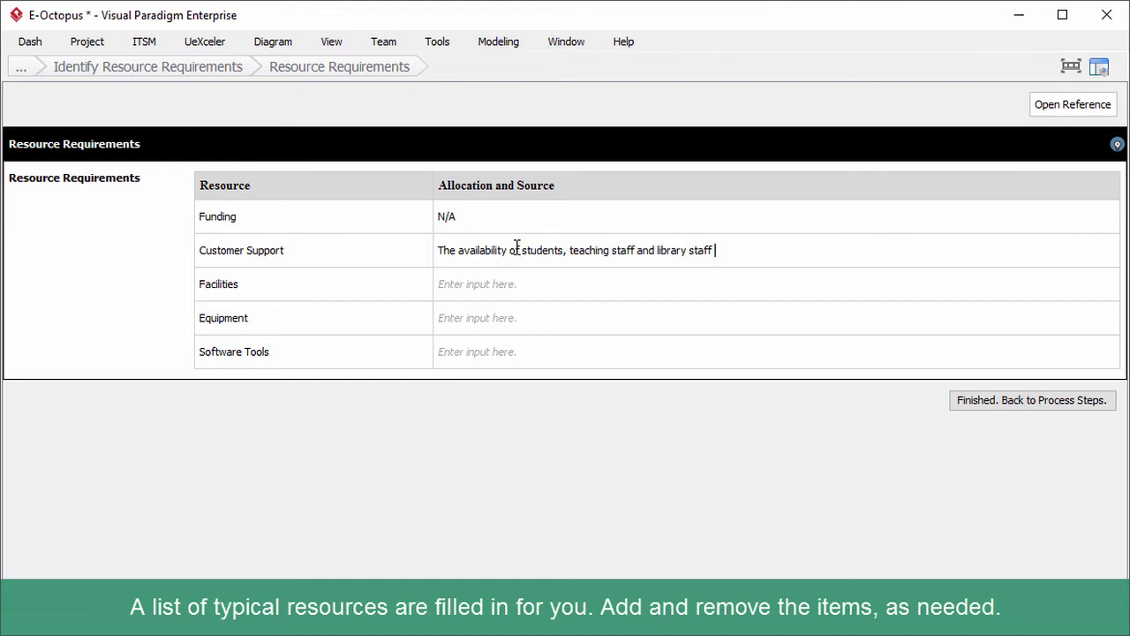
type(" throughout the project lifecycle, especially in the Planning an")
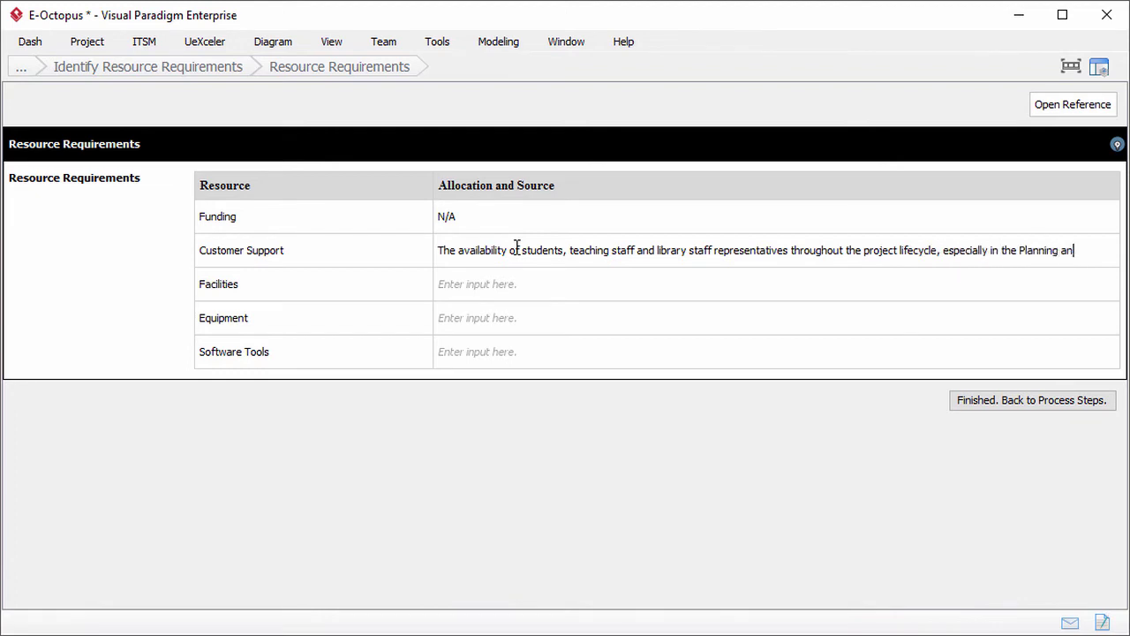
type("cution and Control phase.")
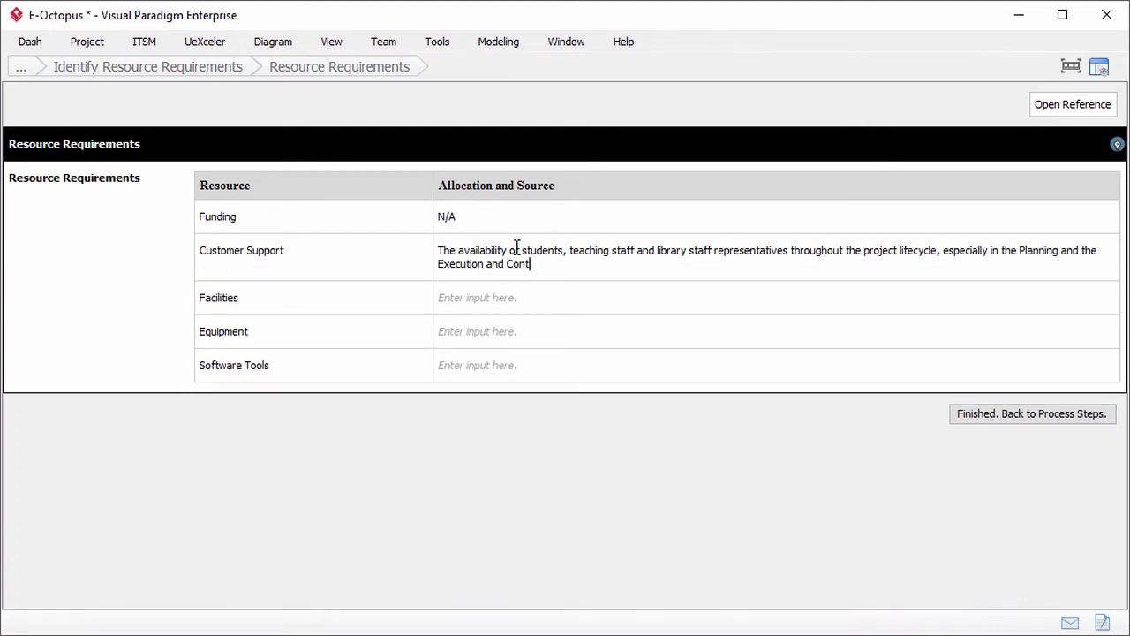
left_click(485, 297)
type("Meeting facilities.")
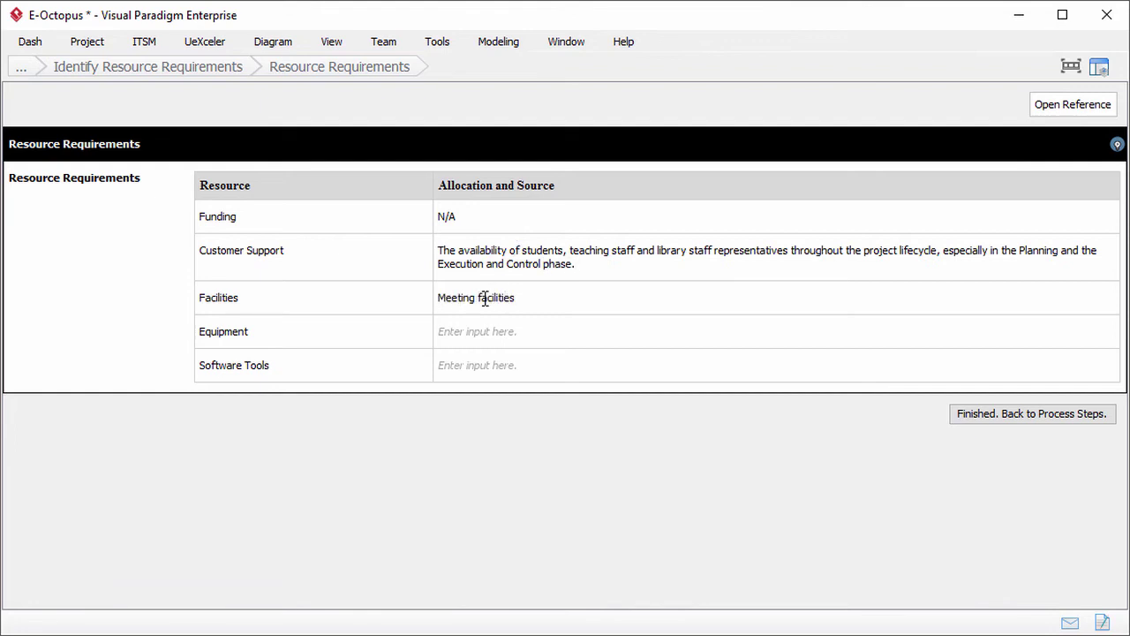
left_click(472, 330)
type("Android phone and tablet.")
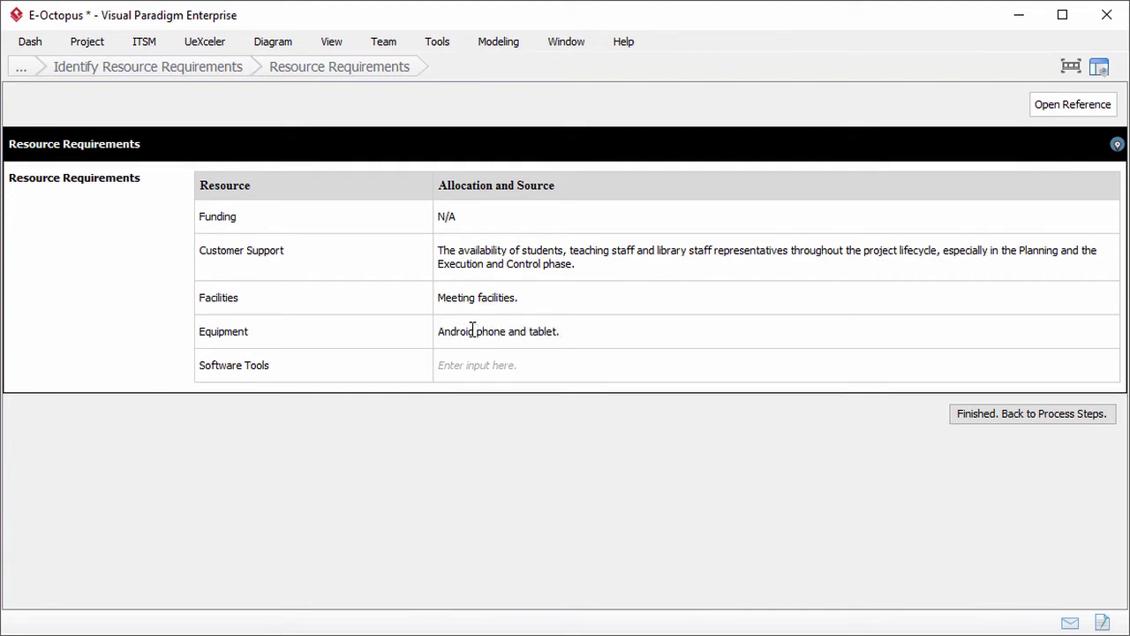
left_click(471, 358)
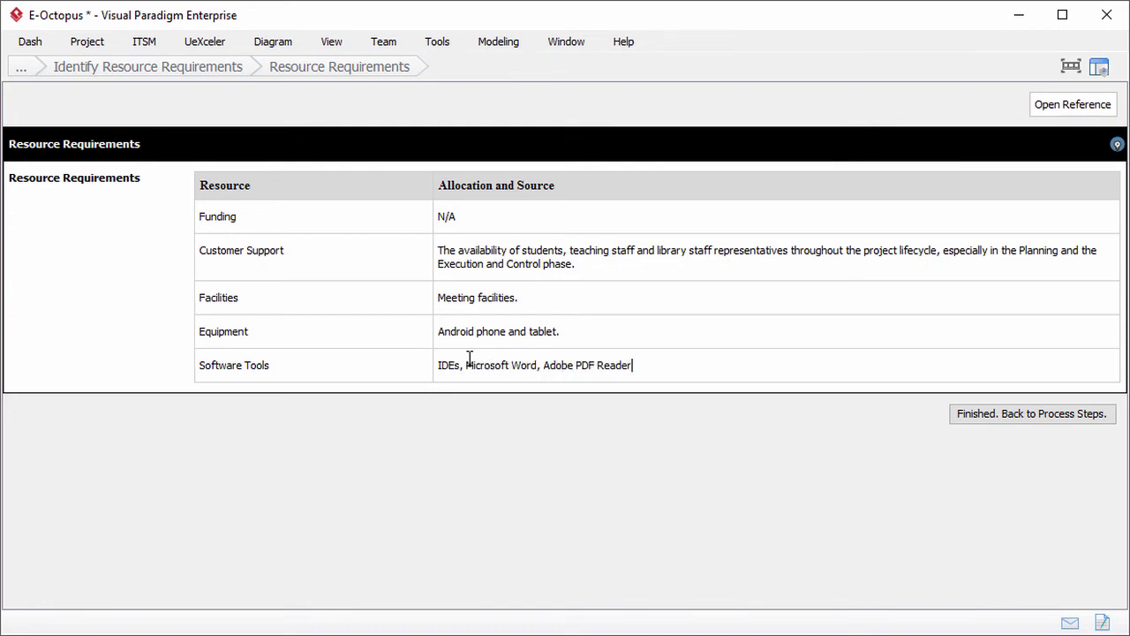
Step: Complete the resource requirements step and advance to Understand Project Management Repository
left_click(983, 416)
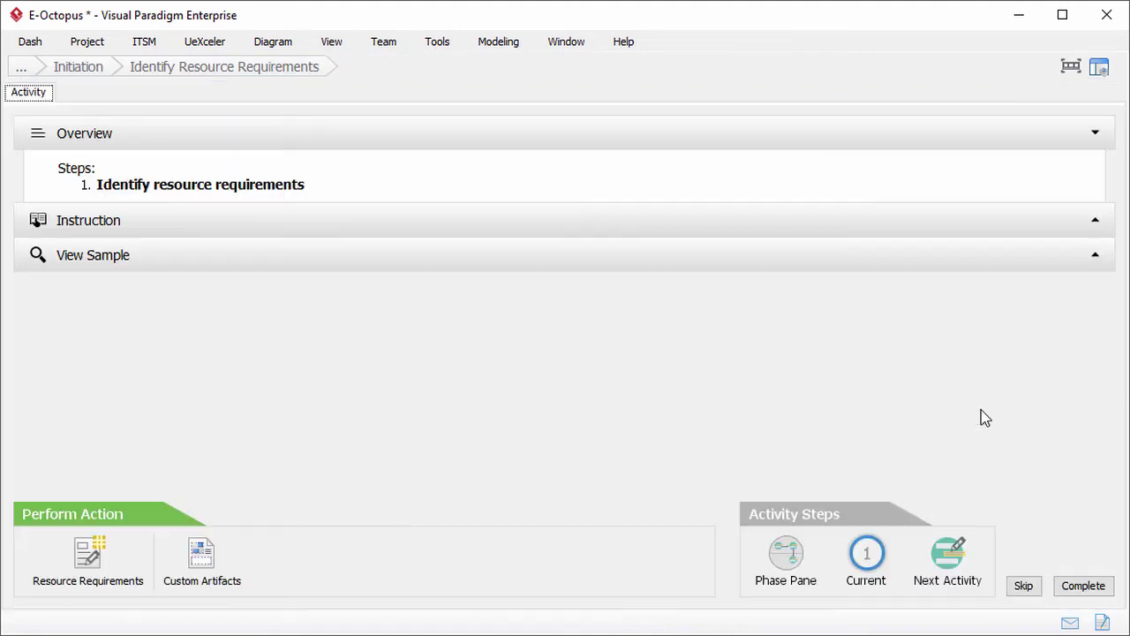
left_click(1077, 590)
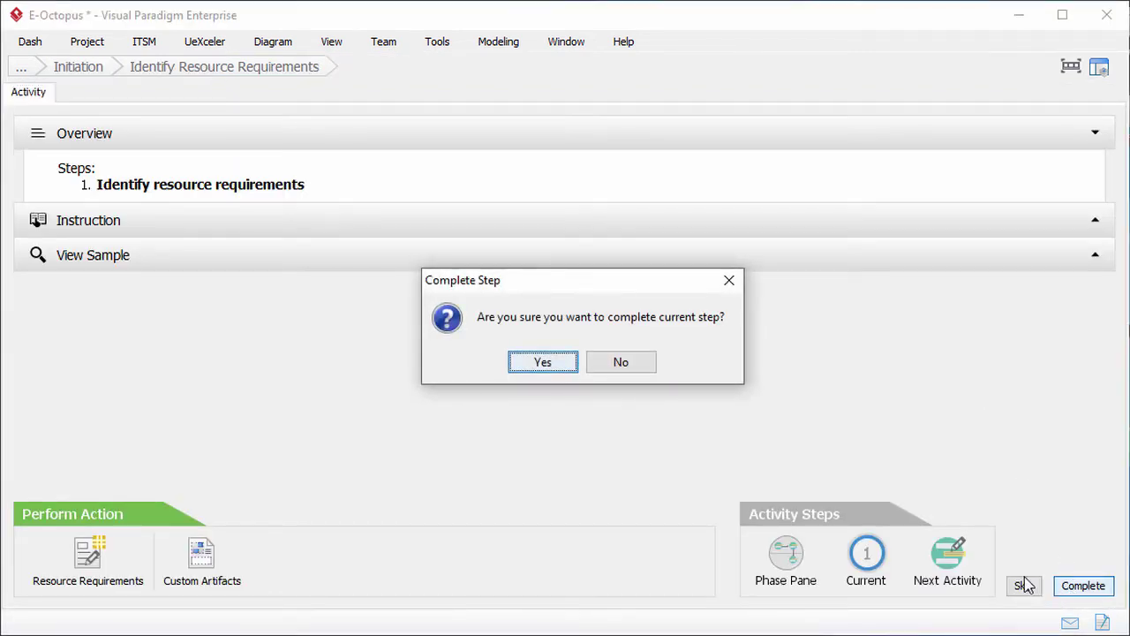
left_click(542, 364)
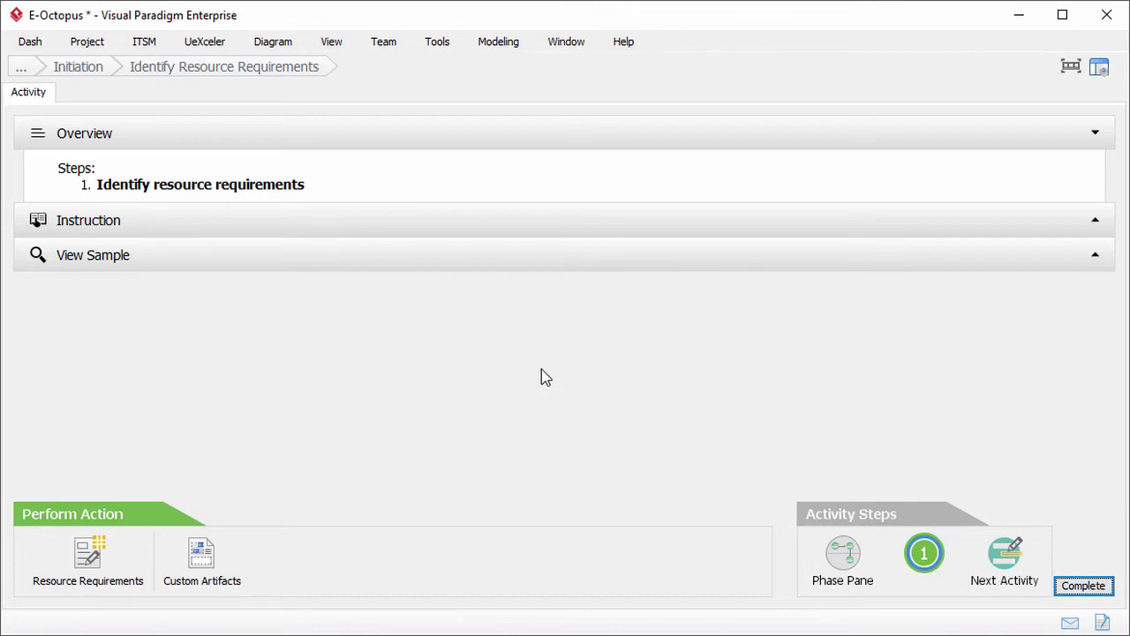
left_click(1005, 553)
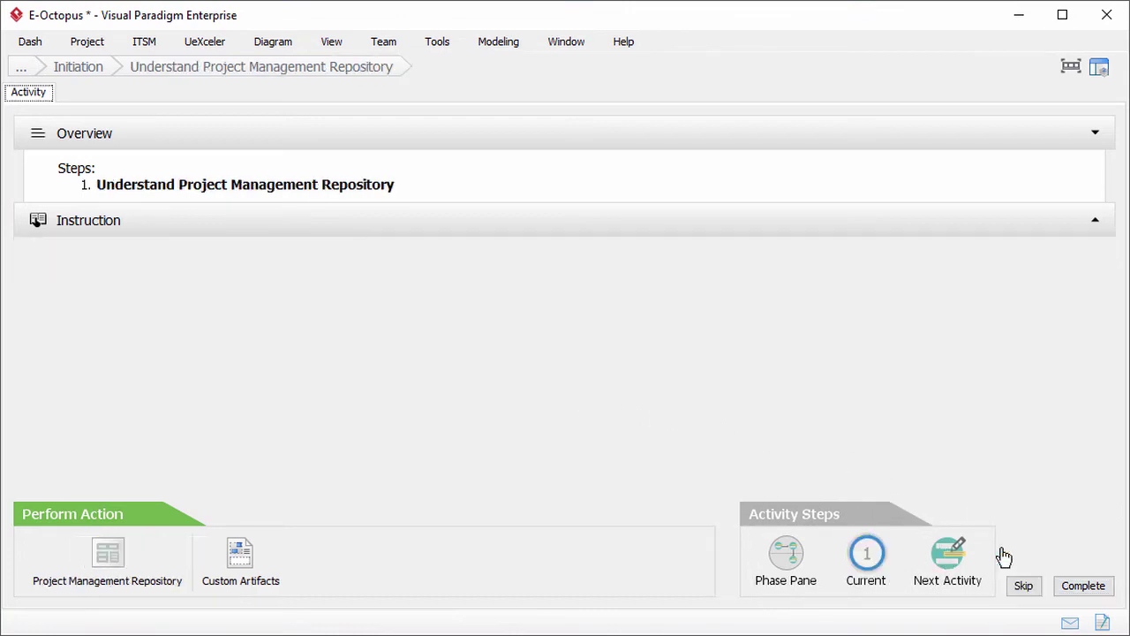
Step: Expand the activity's instructions and scroll down to the repository cabinets and drawers illustration
left_click(394, 230)
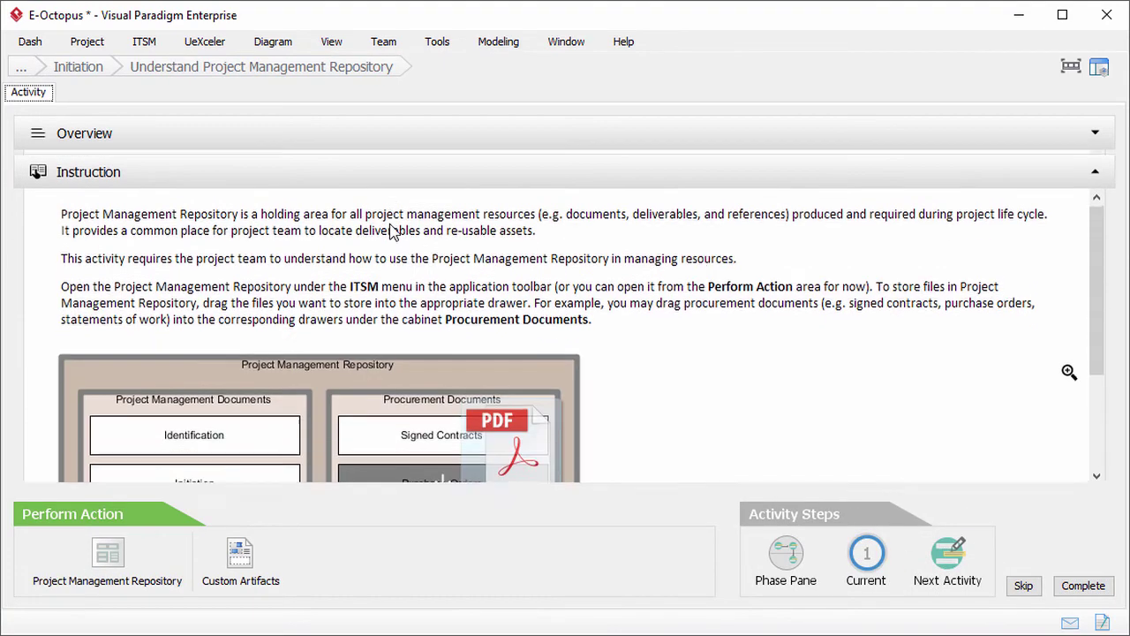
scroll(394, 230, "down", 3)
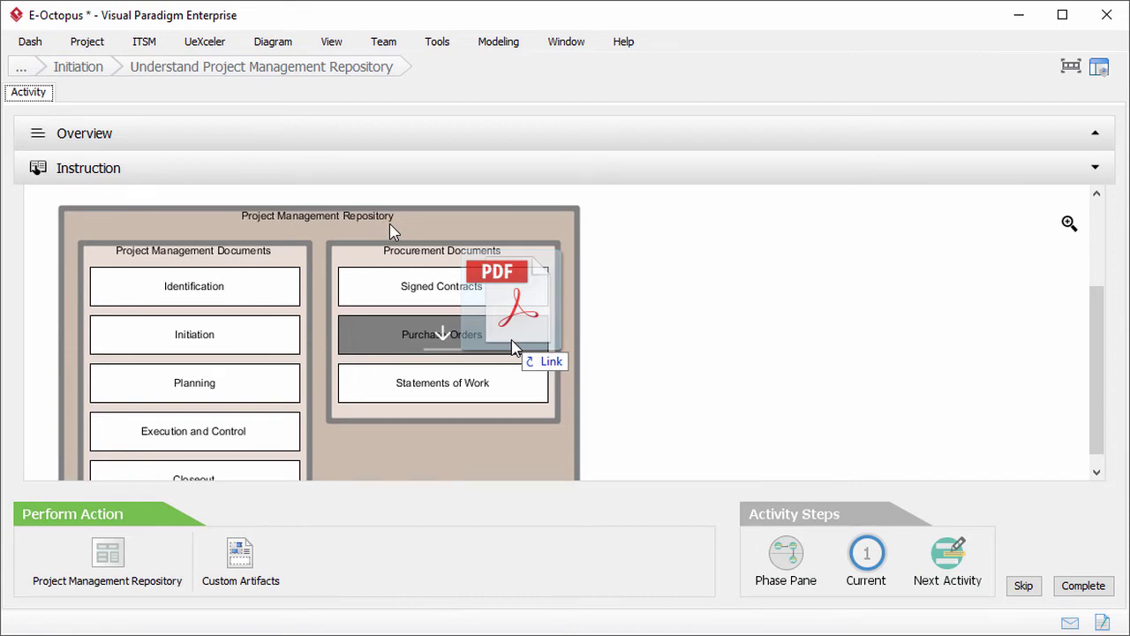
Step: View Identification's four deliverable documents in the repository, then return through ITSM to the Initiation map
left_click(162, 559)
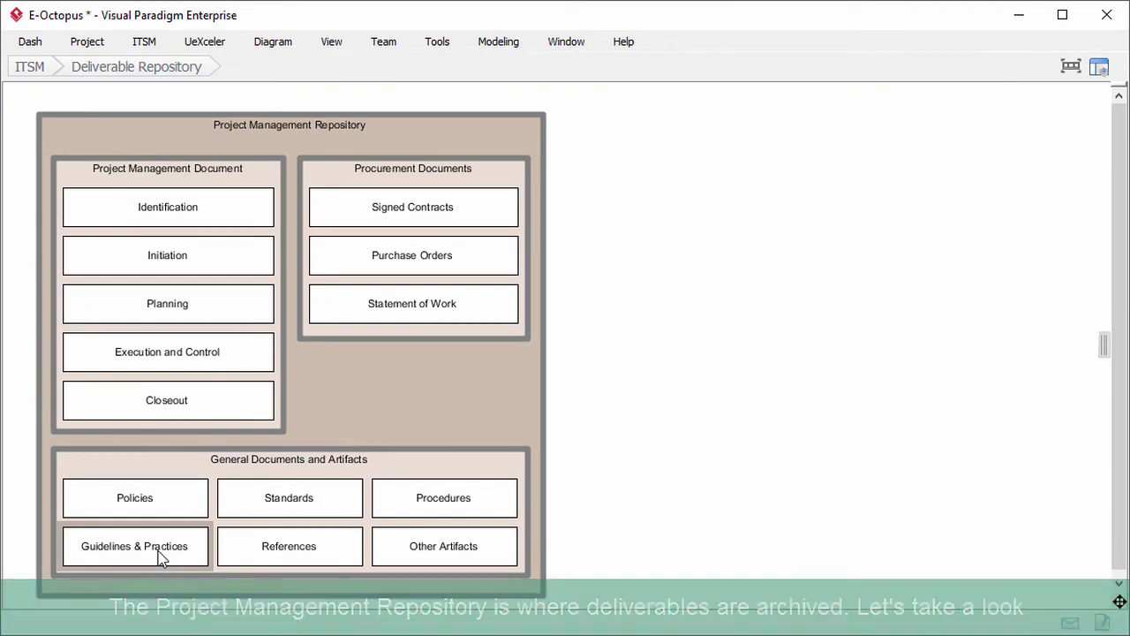
double_click(234, 209)
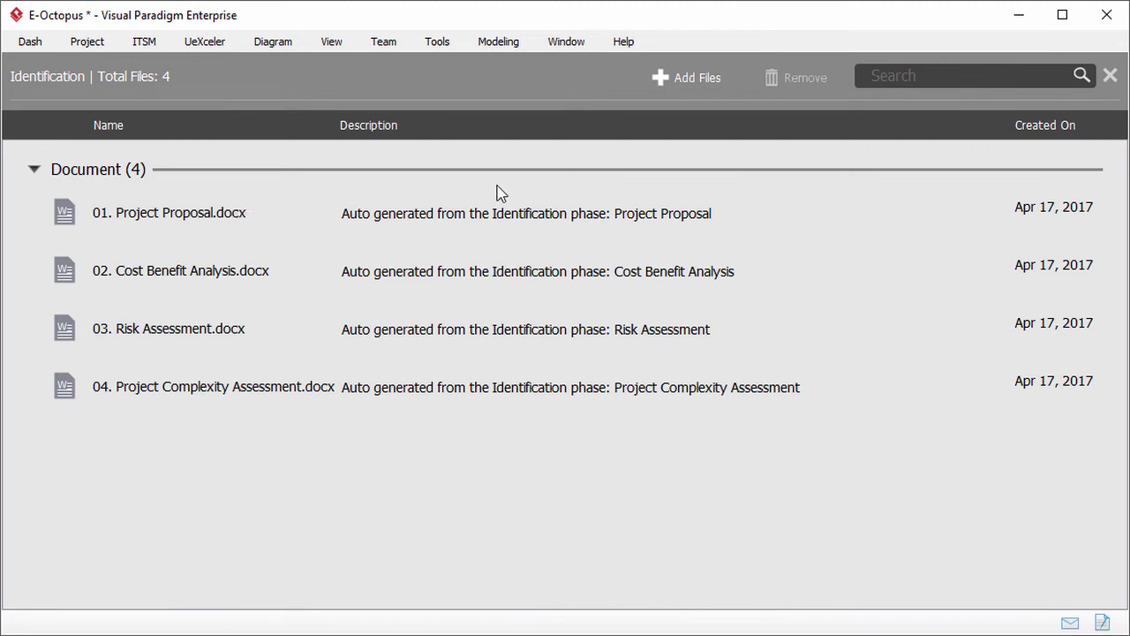
left_click(1111, 77)
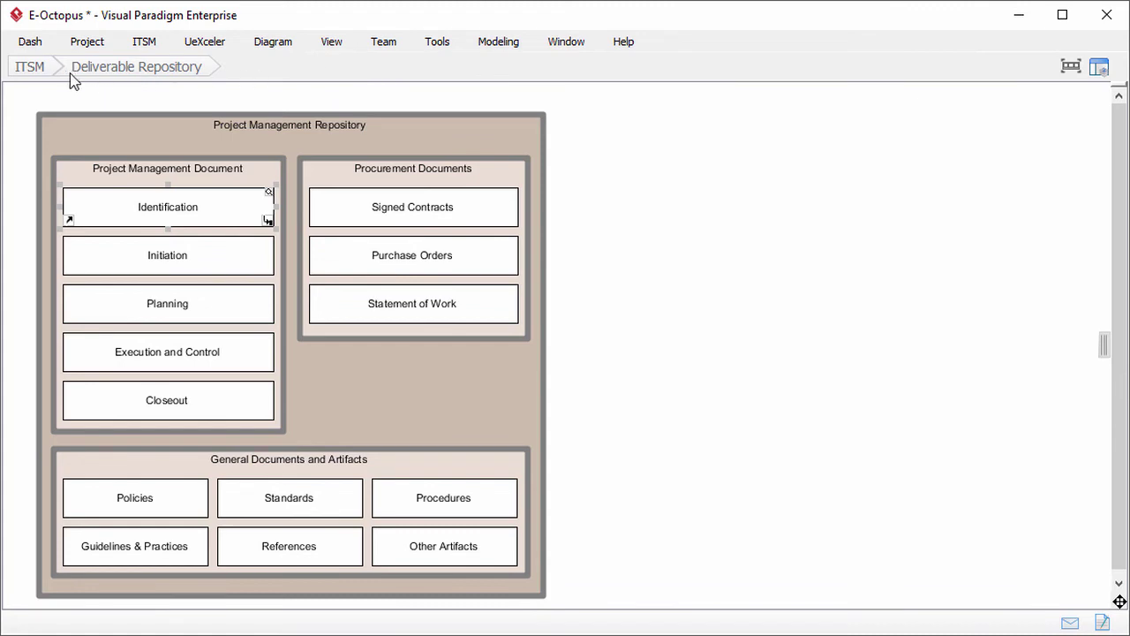
left_click(43, 78)
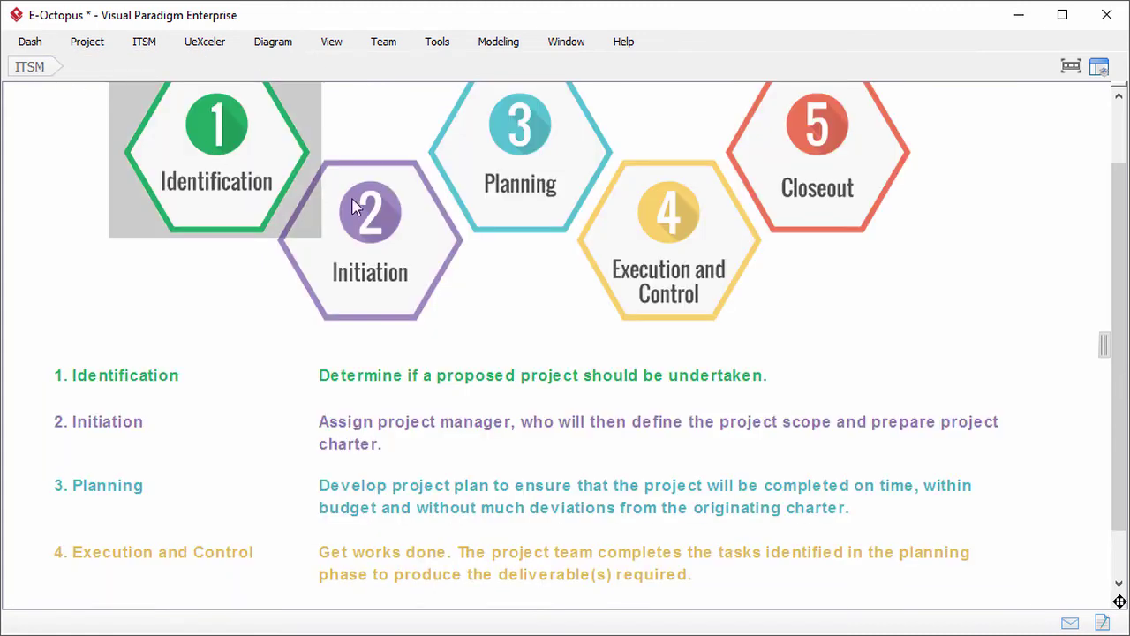
left_click(381, 210)
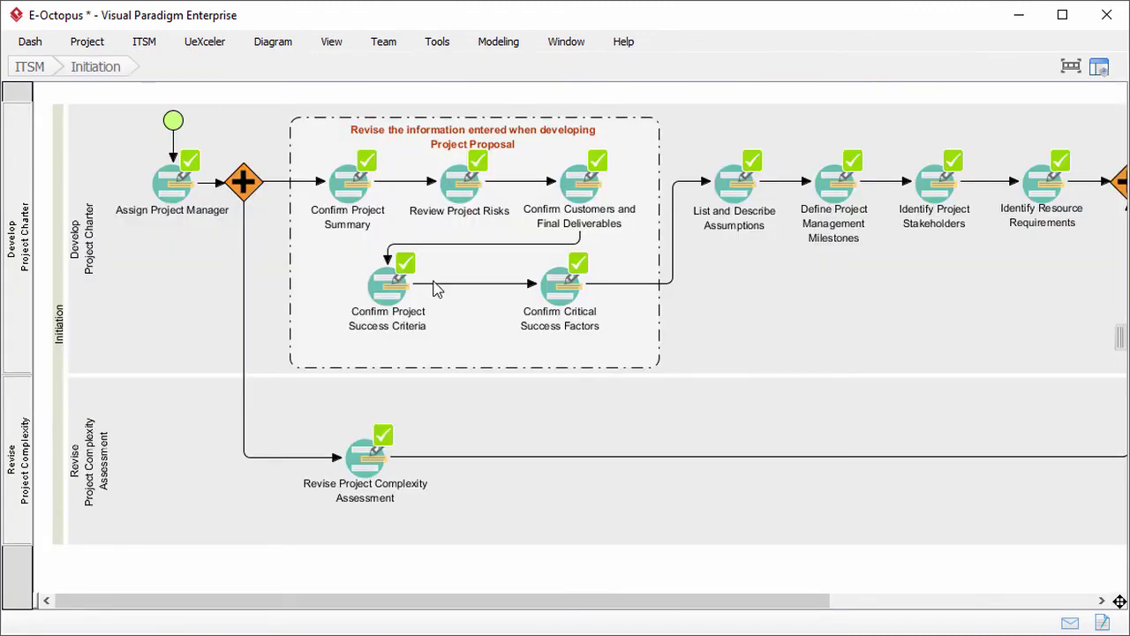
Step: Mark Understand Project Management Repository as complete, confirming Yes, then go back to the Initiation diagram
left_click_drag(545, 603, 806, 621)
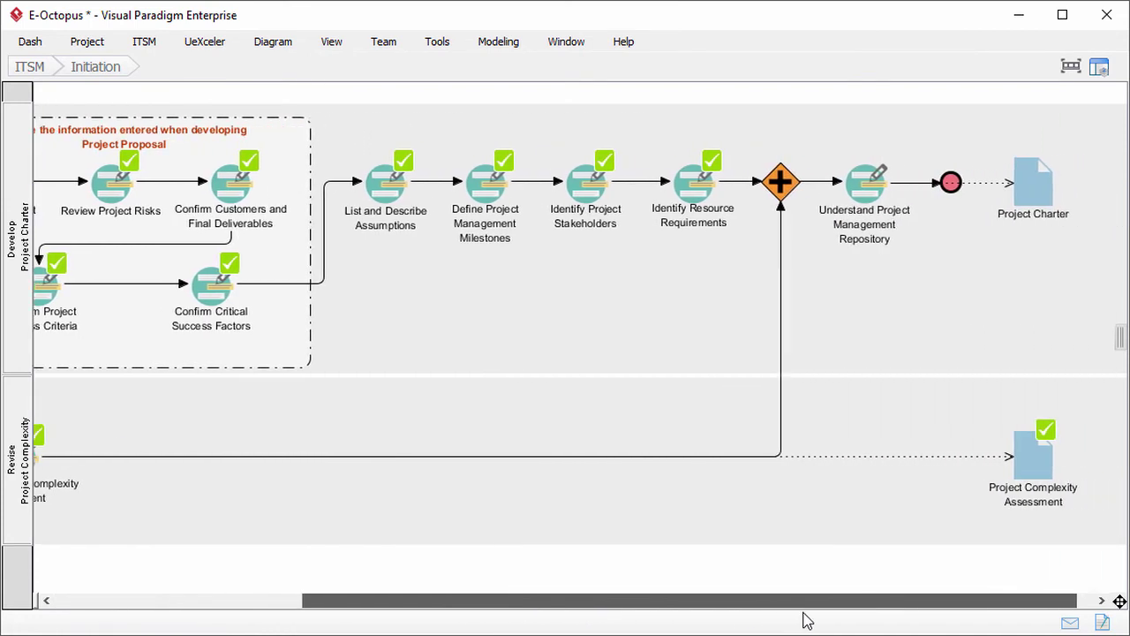
double_click(843, 184)
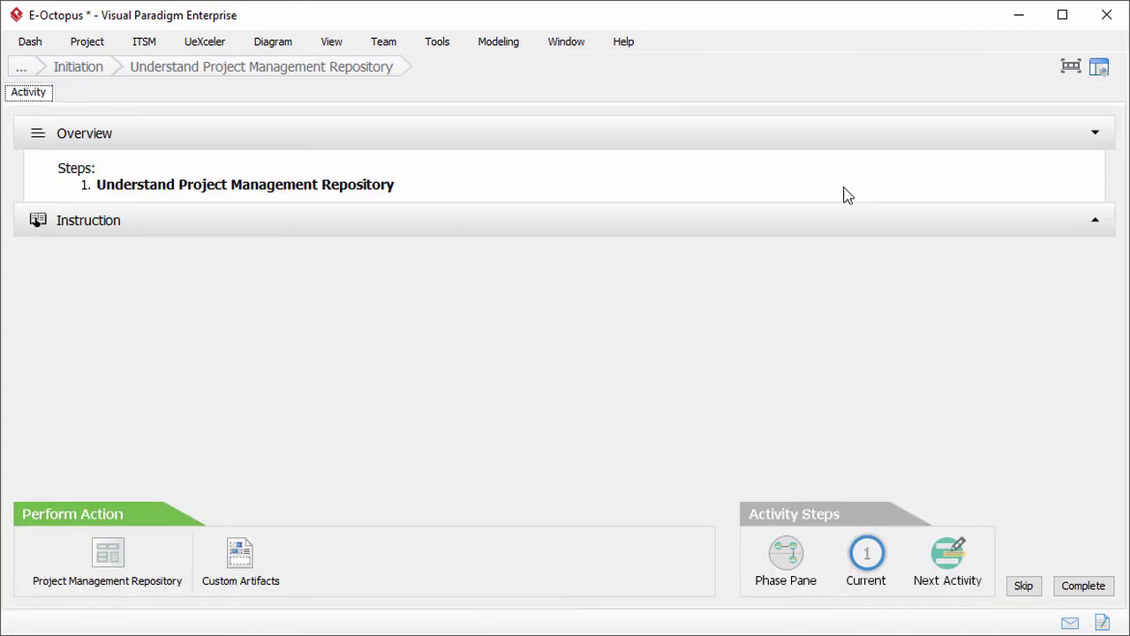
left_click(1081, 587)
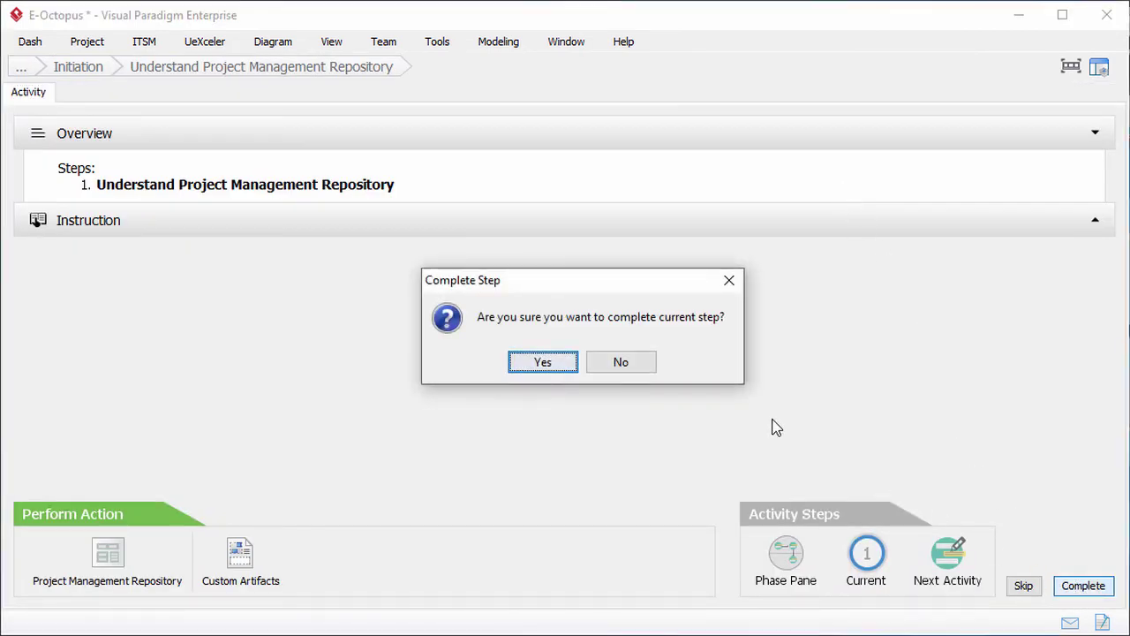
left_click(560, 363)
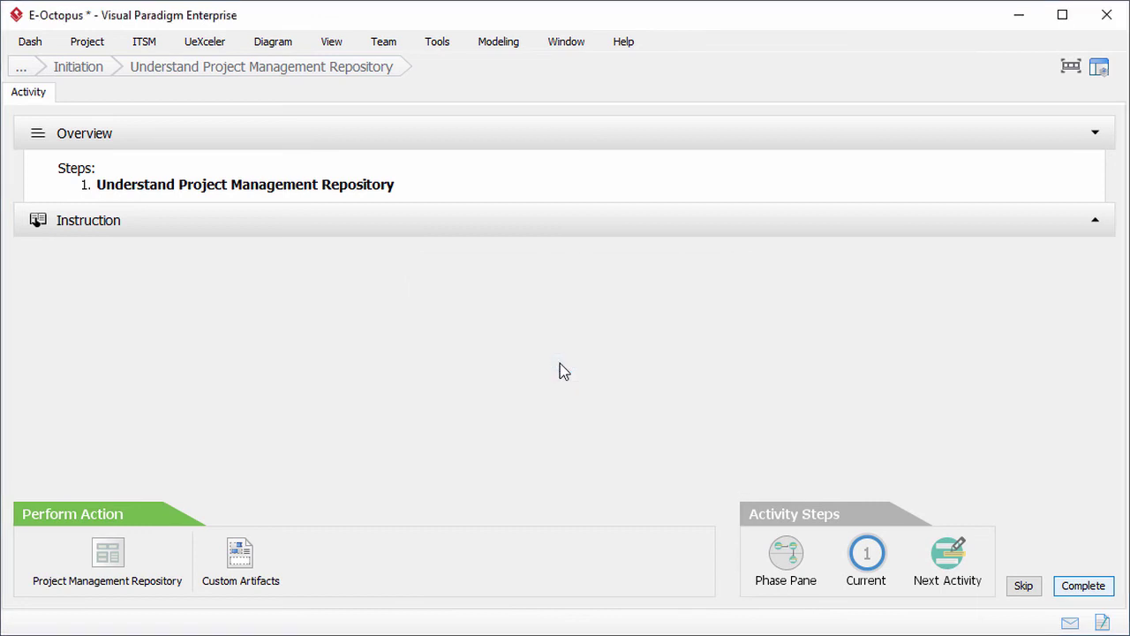
left_click(95, 70)
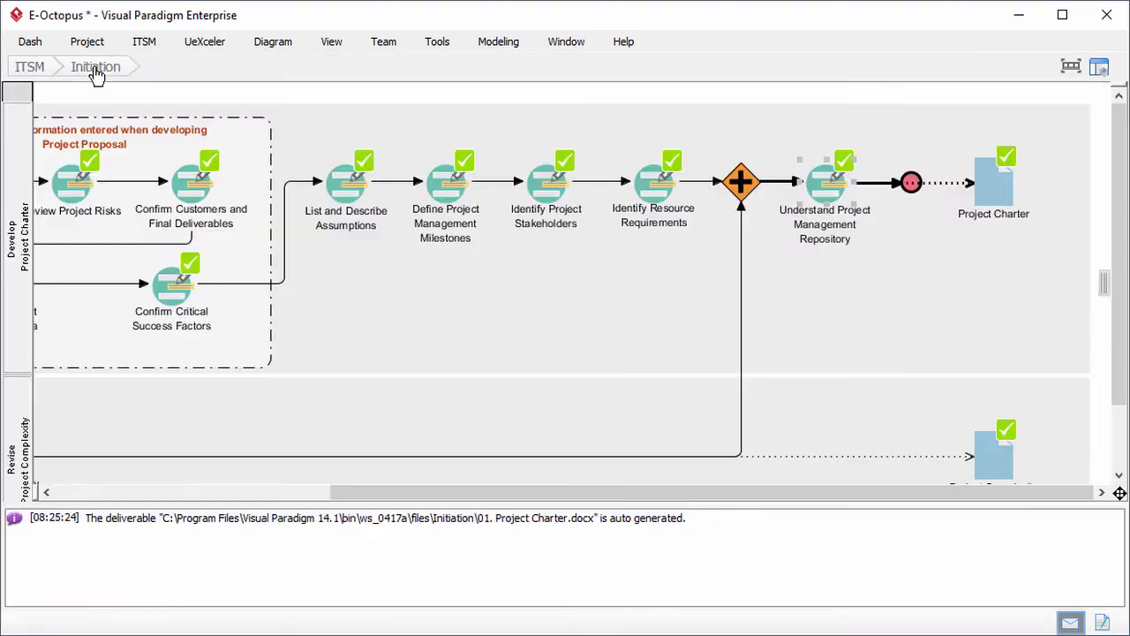
Step: Generate the Project Charter deliverable for E-Octopus and save it as Project Charter.docx
double_click(987, 181)
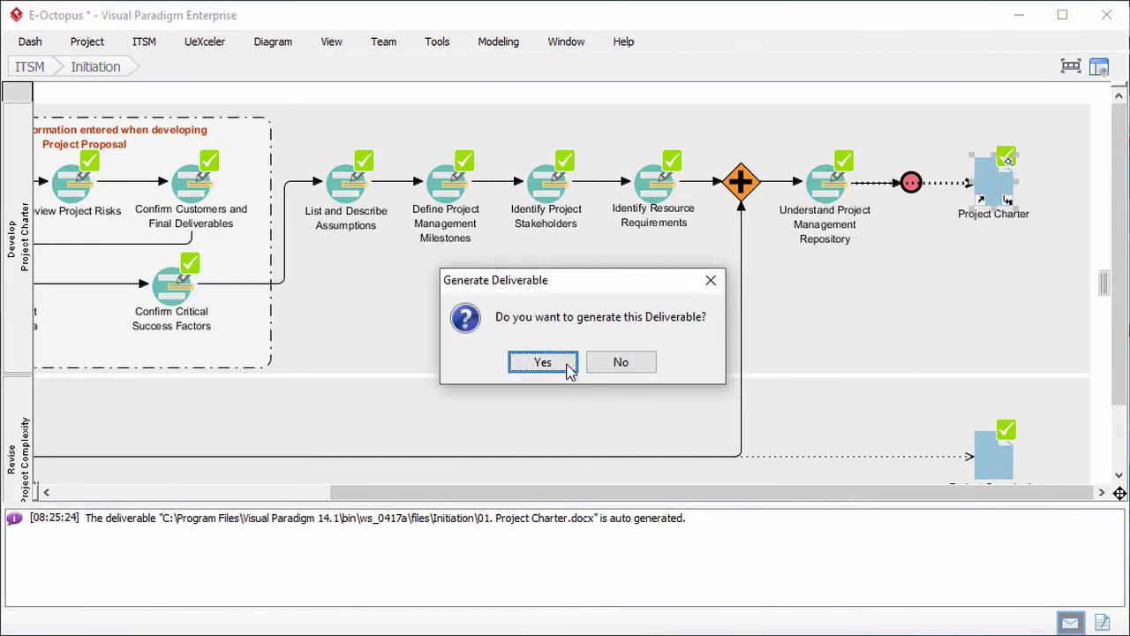
left_click(543, 363)
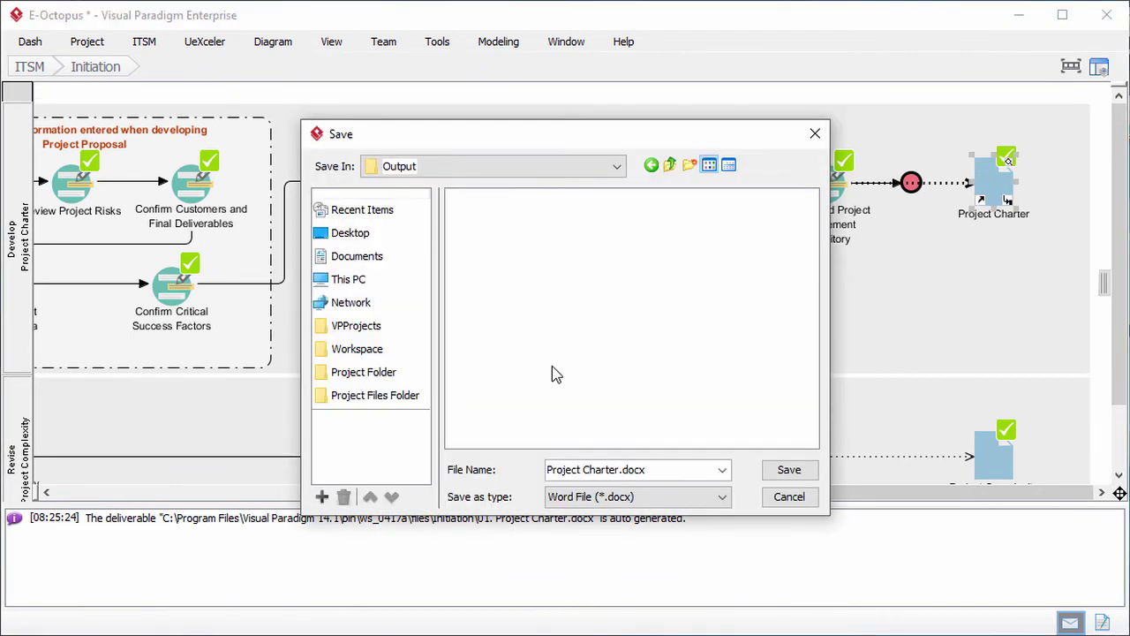
left_click(786, 470)
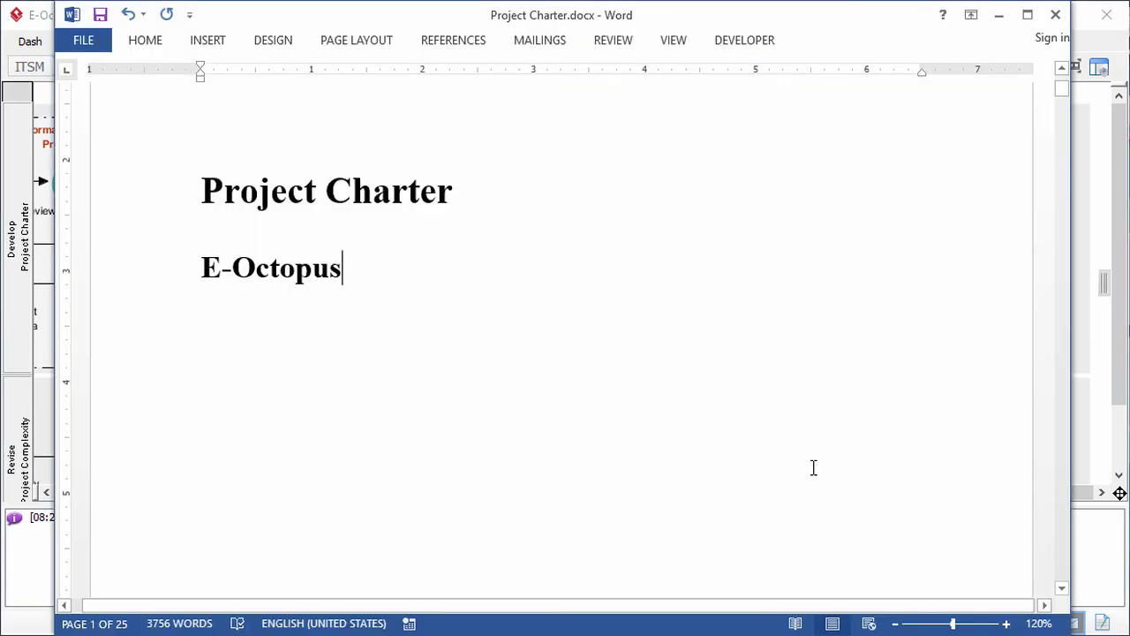
scroll(812, 467, "down", 10)
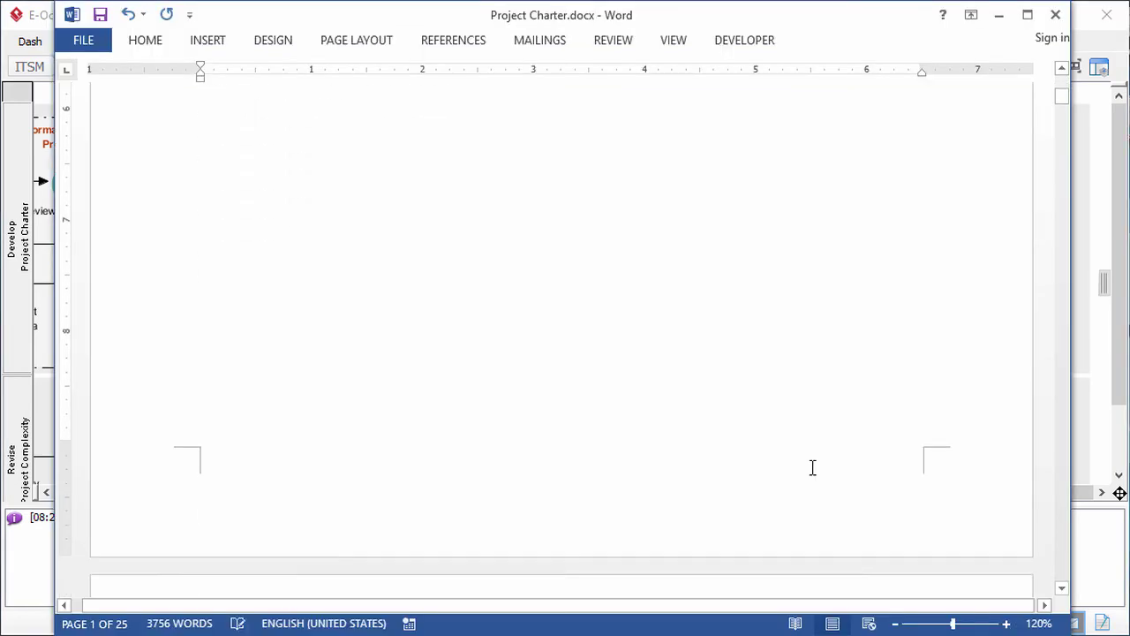
scroll(813, 467, "down", 10)
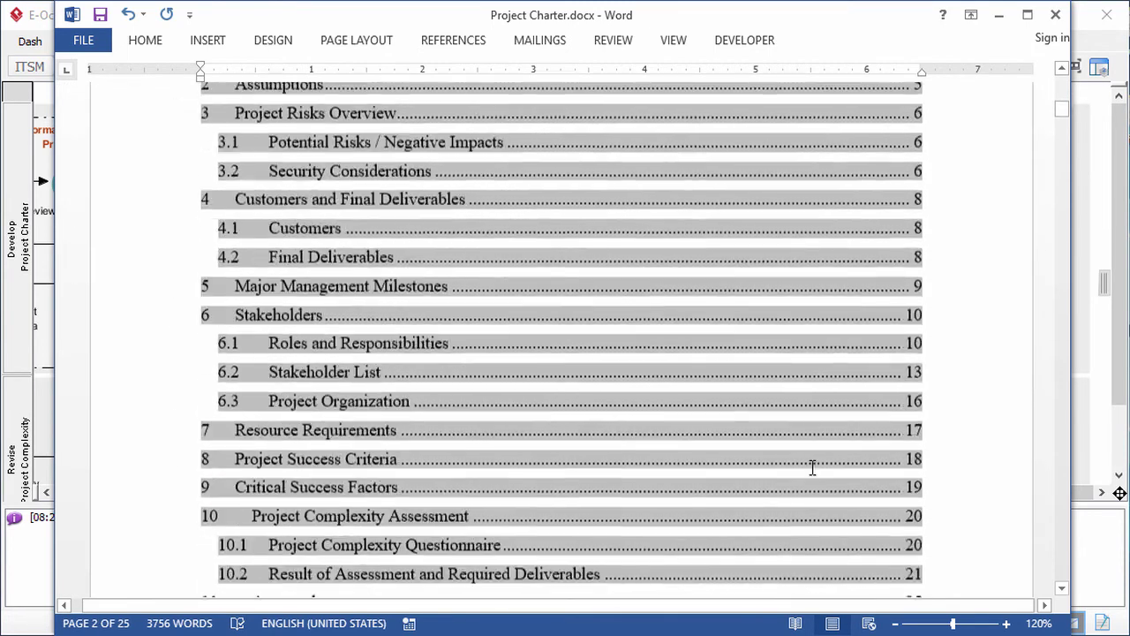
scroll(812, 468, "down", 10)
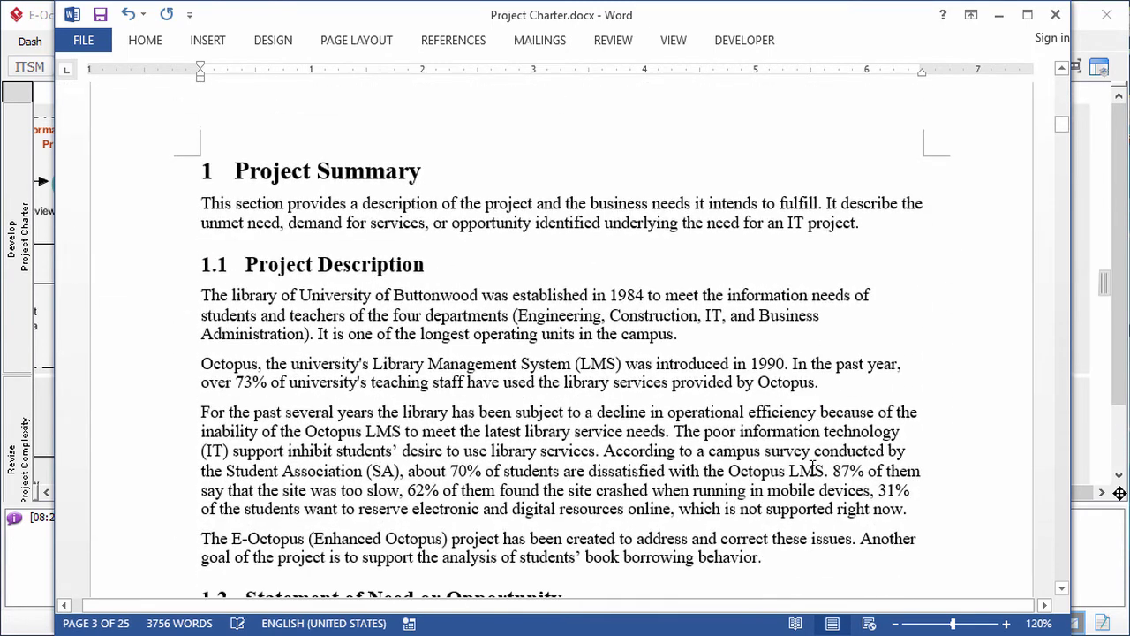
scroll(812, 464, "down", 10)
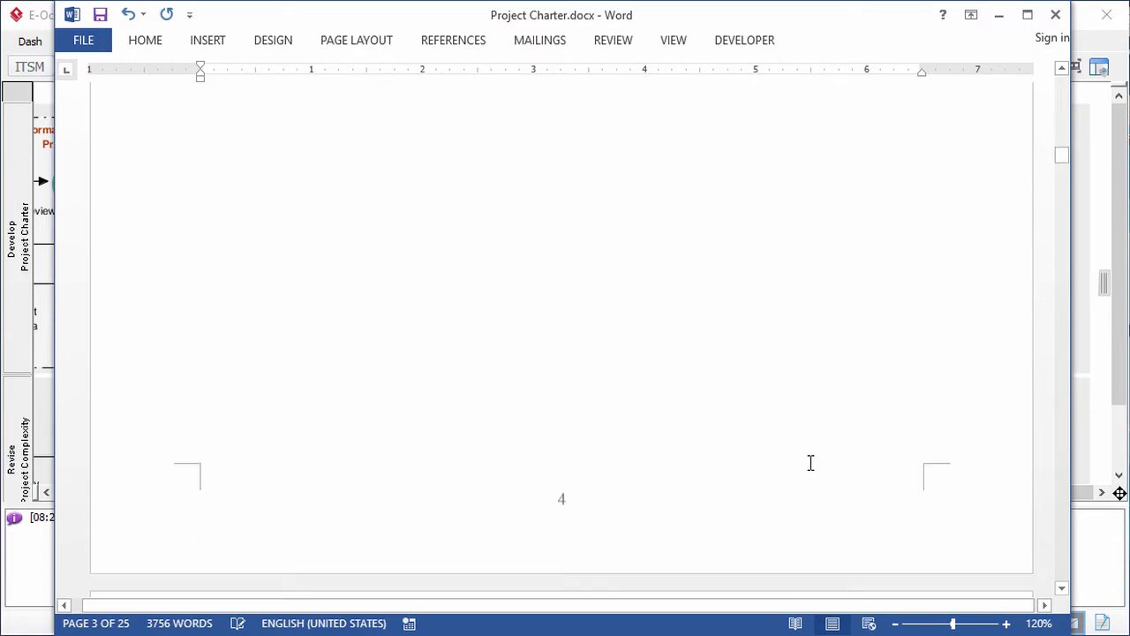
scroll(811, 463, "down", 8)
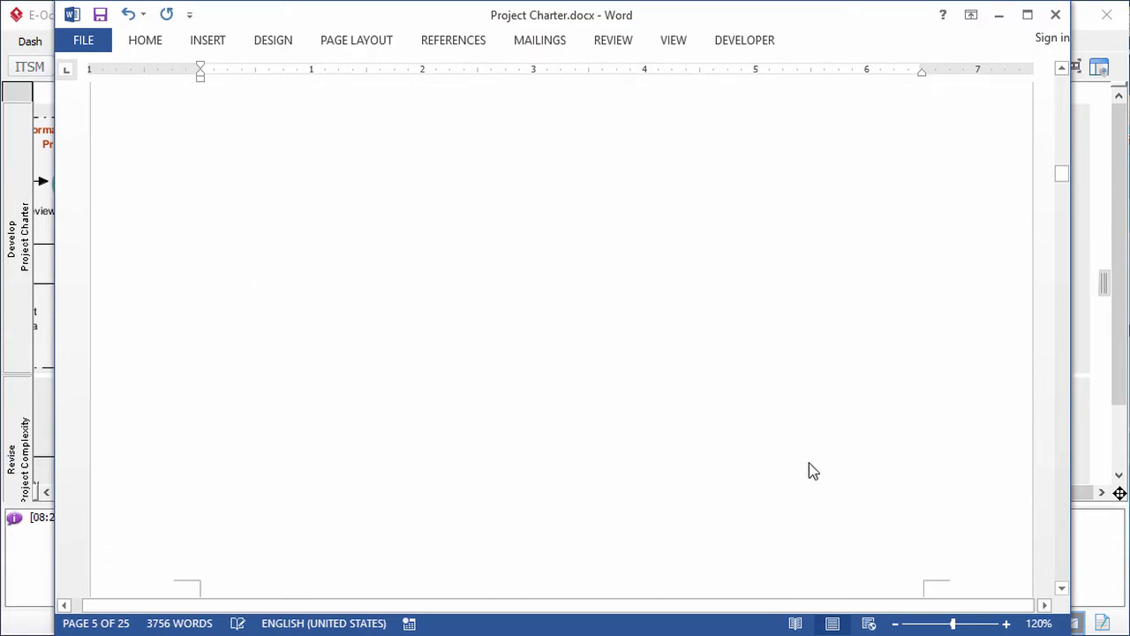
scroll(810, 462, "down", 10)
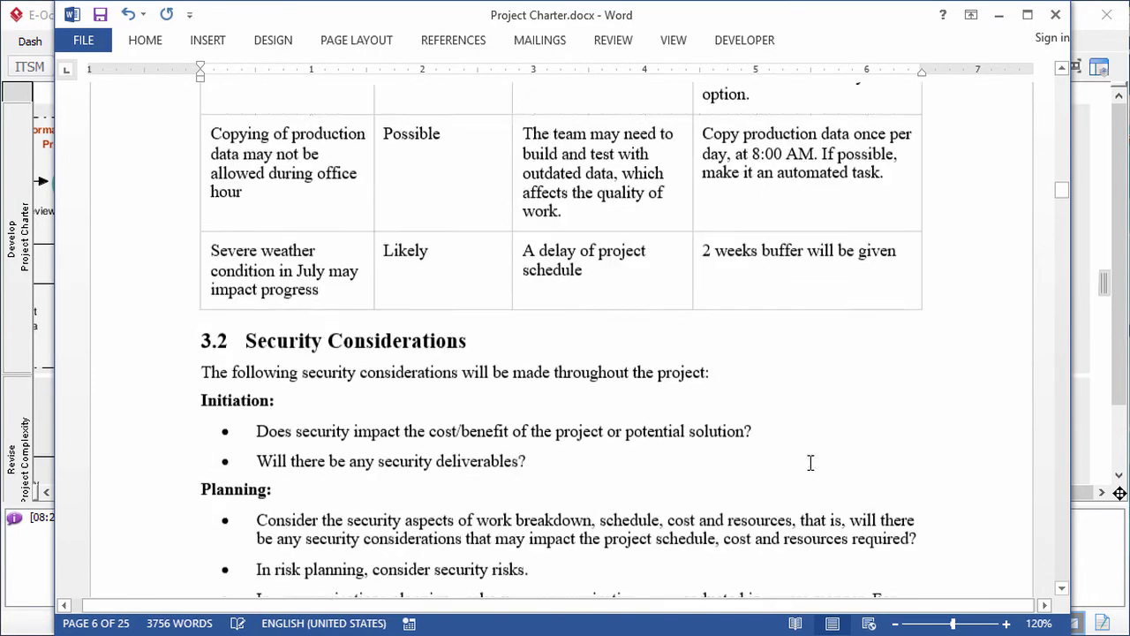
scroll(811, 463, "down", 10)
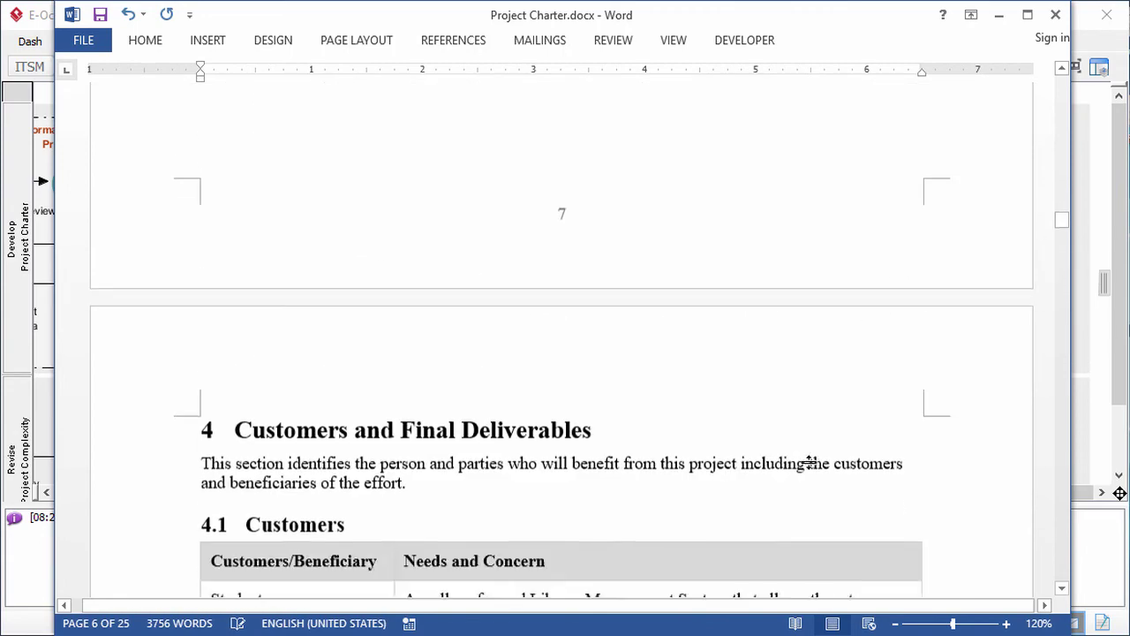
scroll(810, 463, "down", 12)
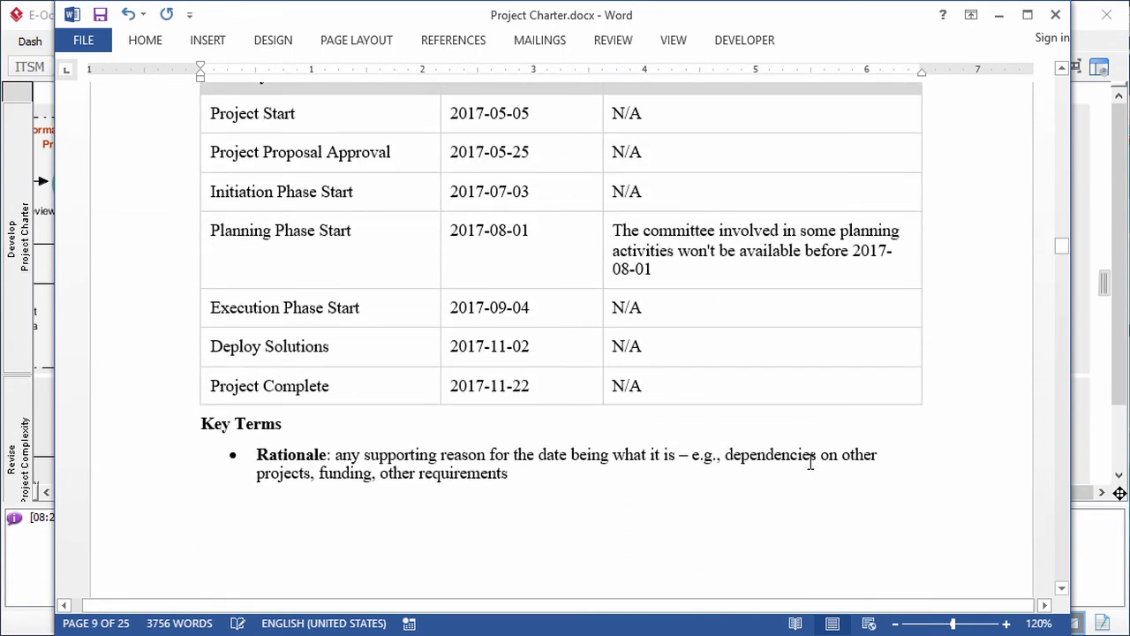
scroll(811, 463, "down", 10)
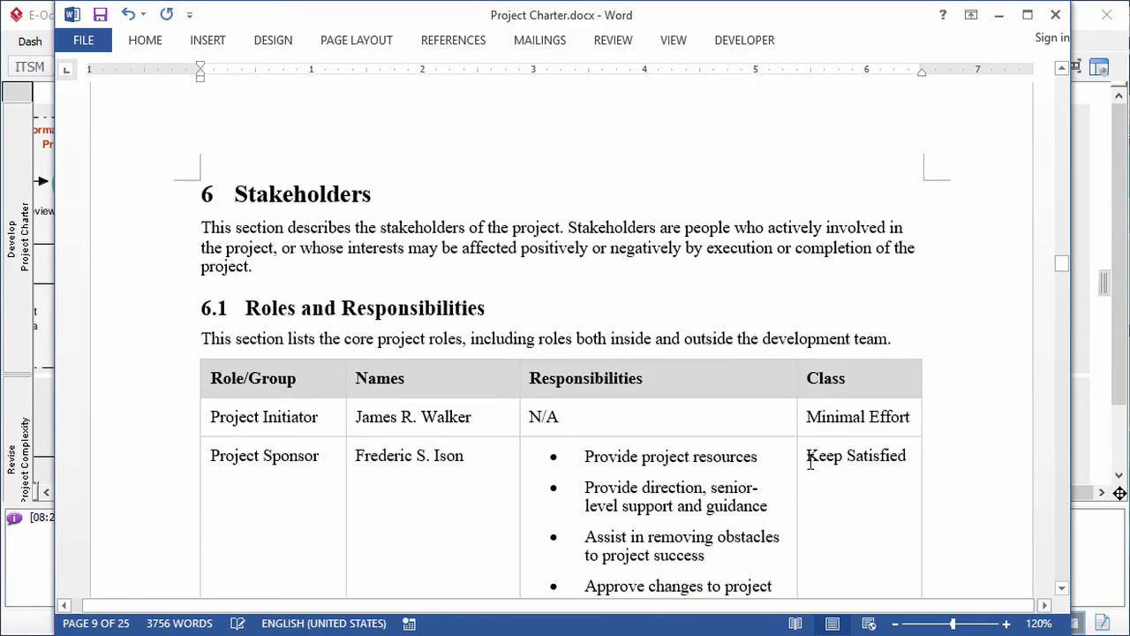
scroll(810, 463, "down", 12)
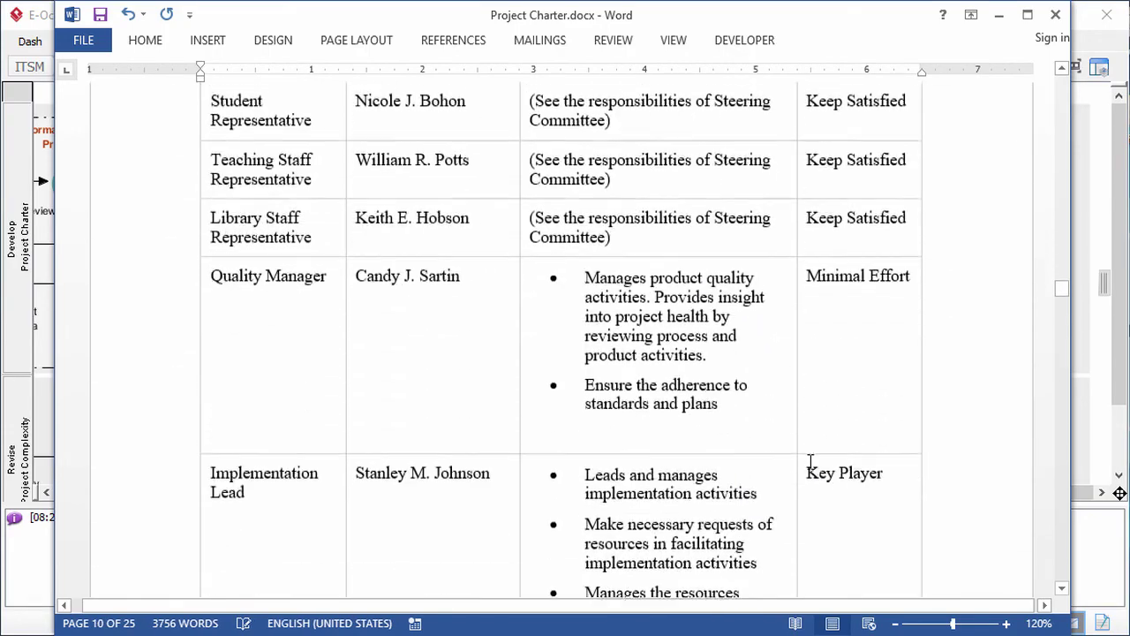
scroll(811, 463, "down", 12)
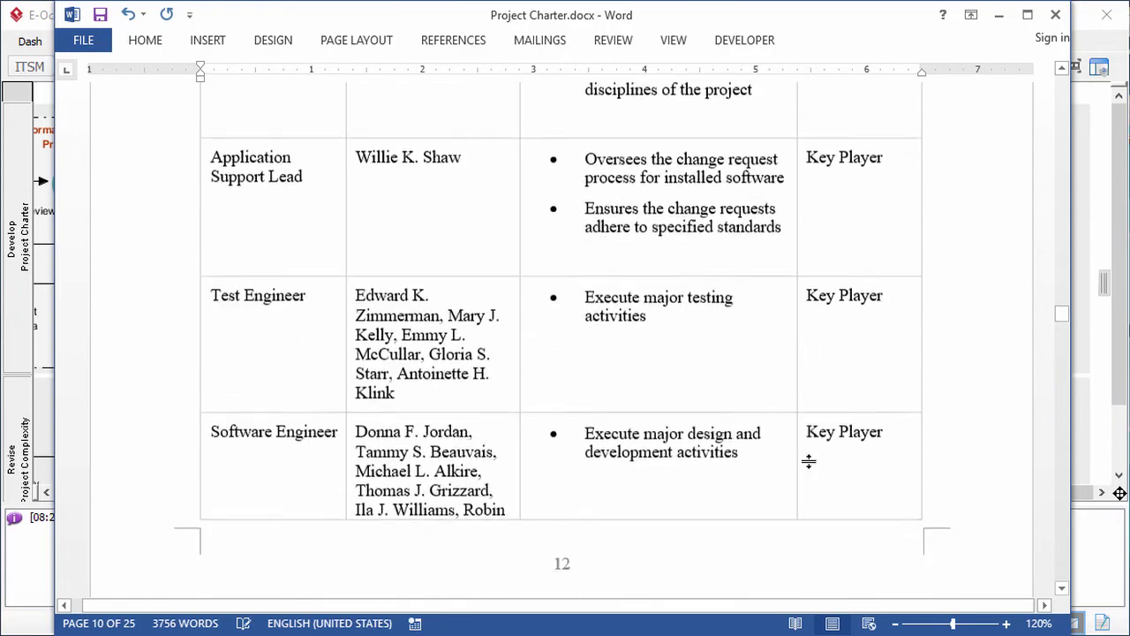
scroll(808, 461, "down", 9)
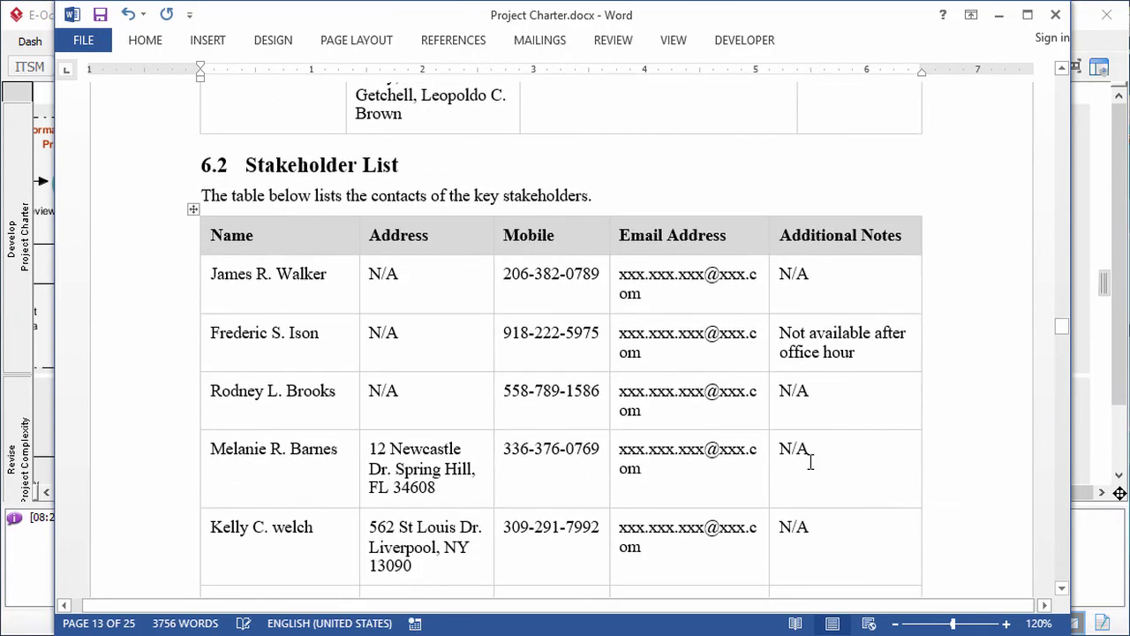
scroll(811, 462, "down", 15)
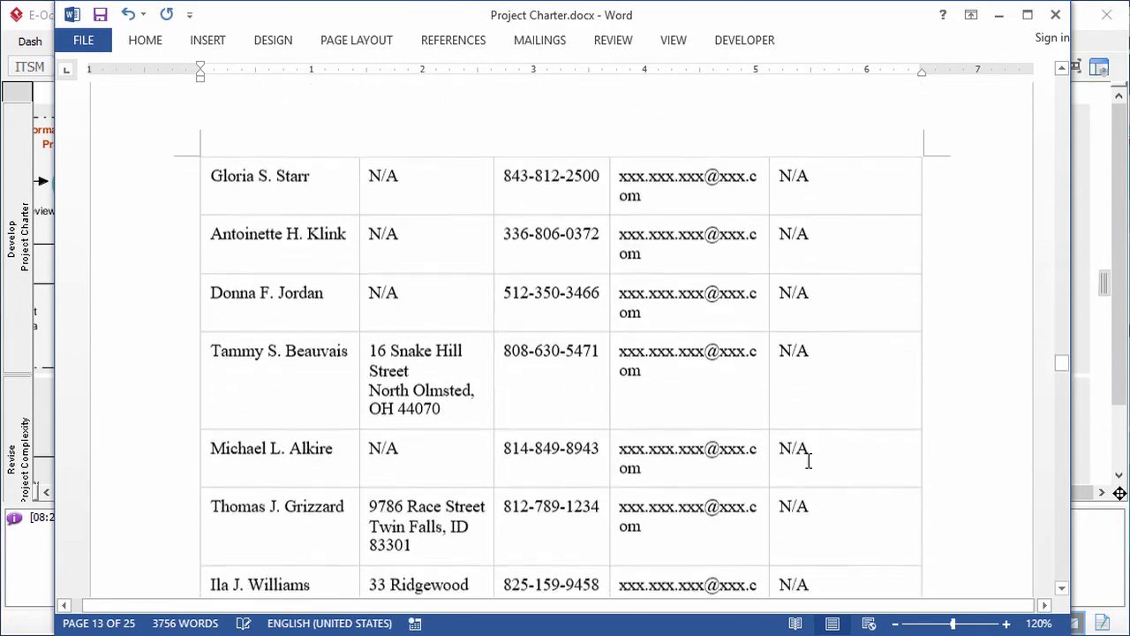
scroll(807, 460, "down", 10)
scroll(805, 457, "down", 12)
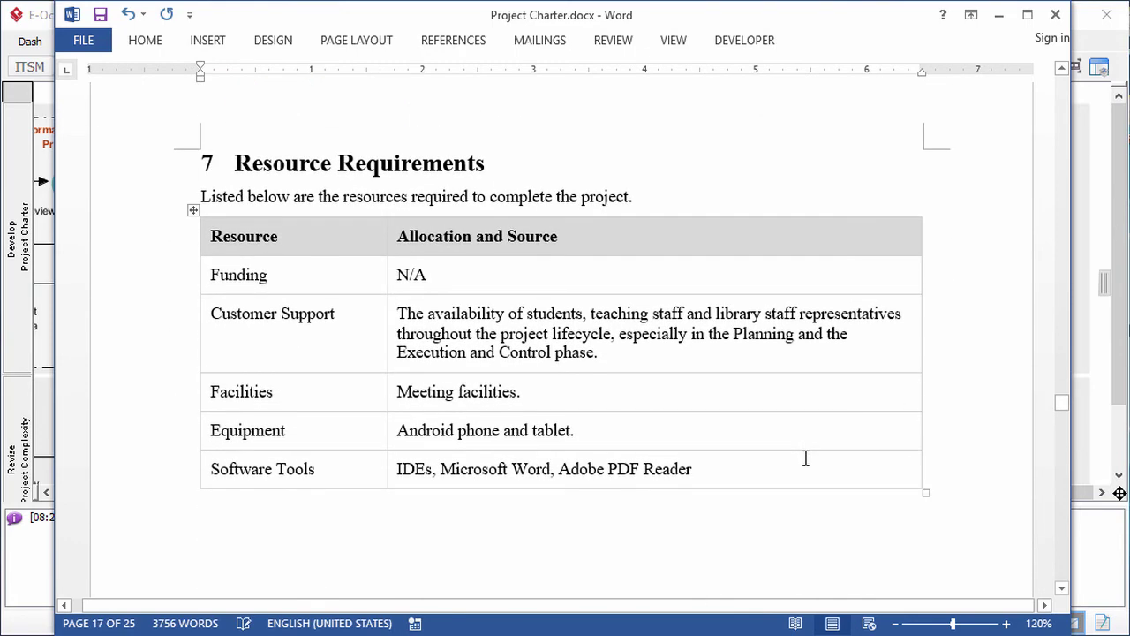
scroll(805, 457, "down", 12)
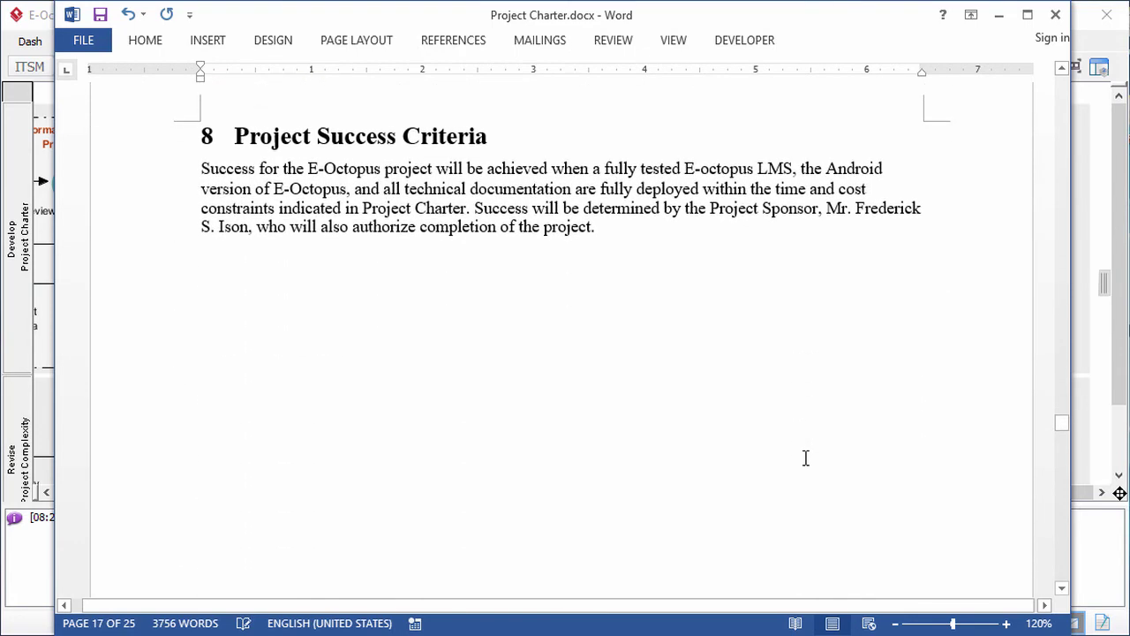
scroll(805, 457, "down", 12)
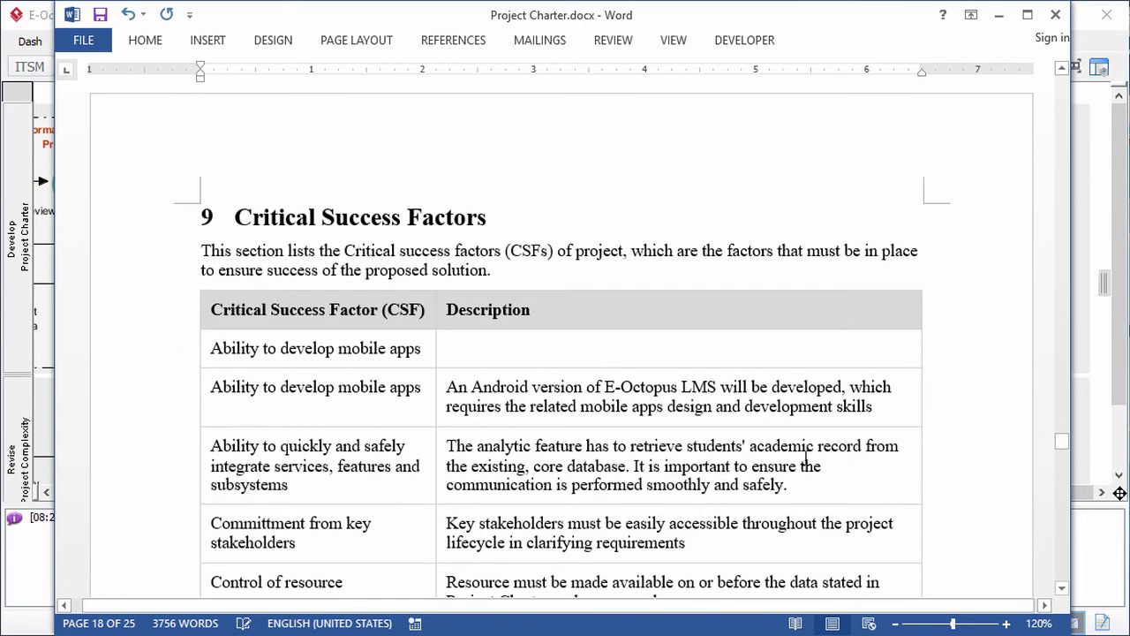
scroll(806, 457, "down", 12)
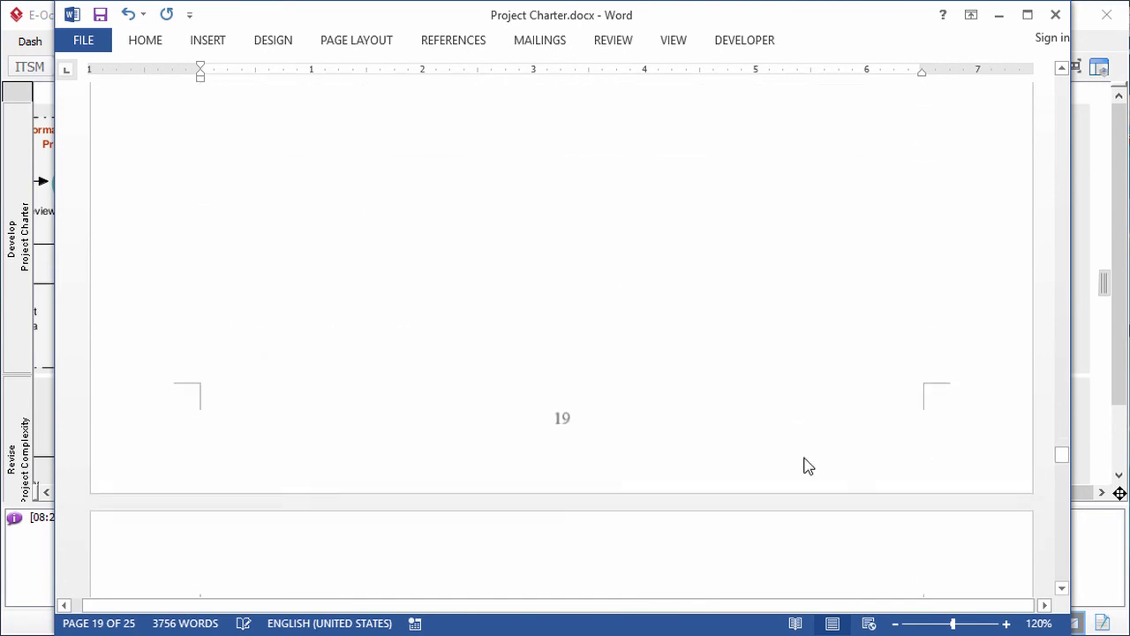
scroll(806, 457, "down", 4)
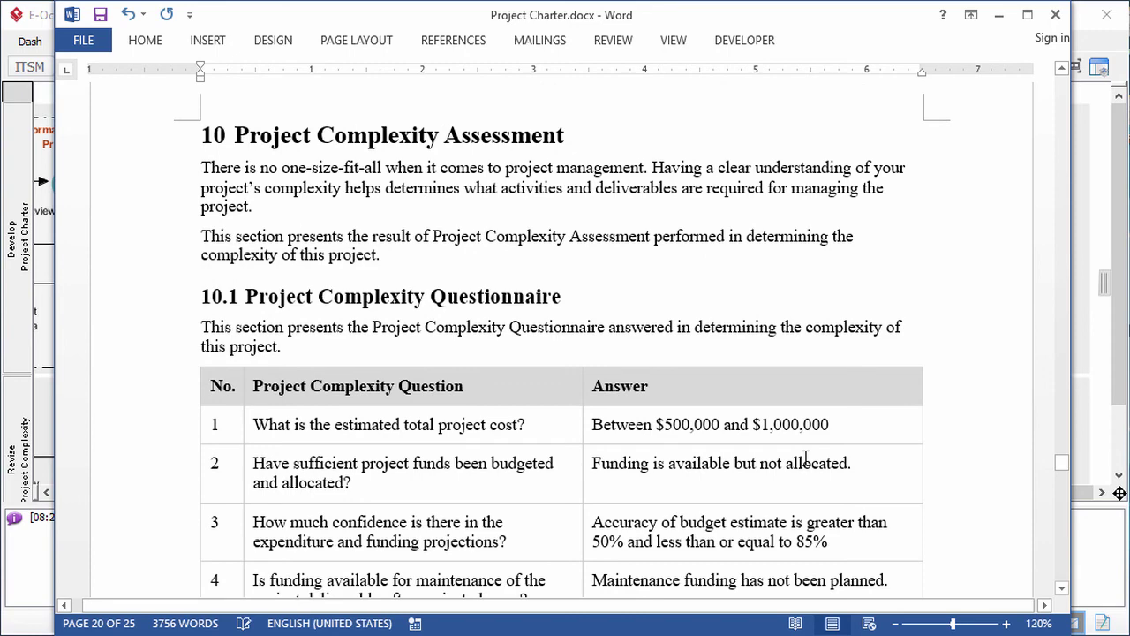